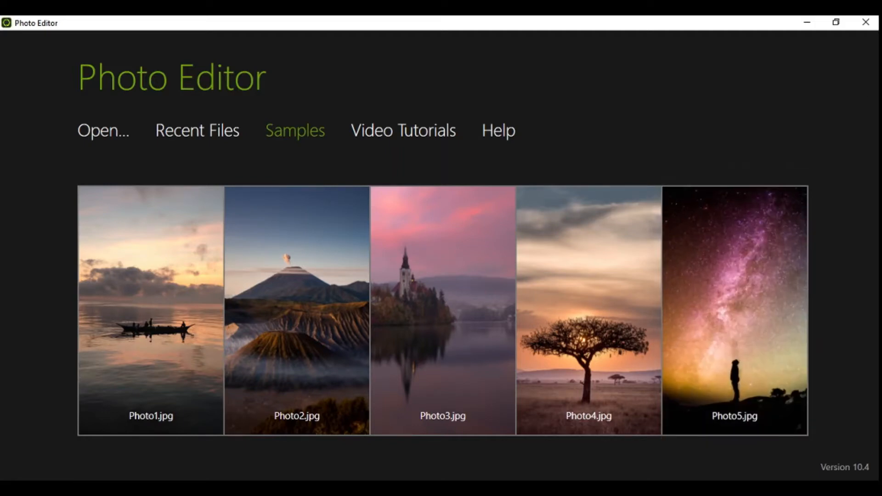
Step: Look over the inPixio Photo Studio 10 Pro launcher and its language option, and close the launcher
left_click(496, 488)
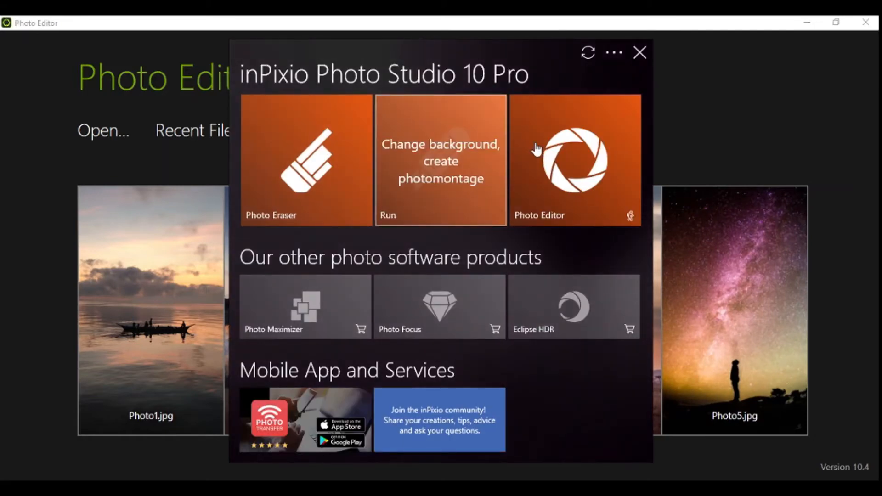
left_click(584, 139)
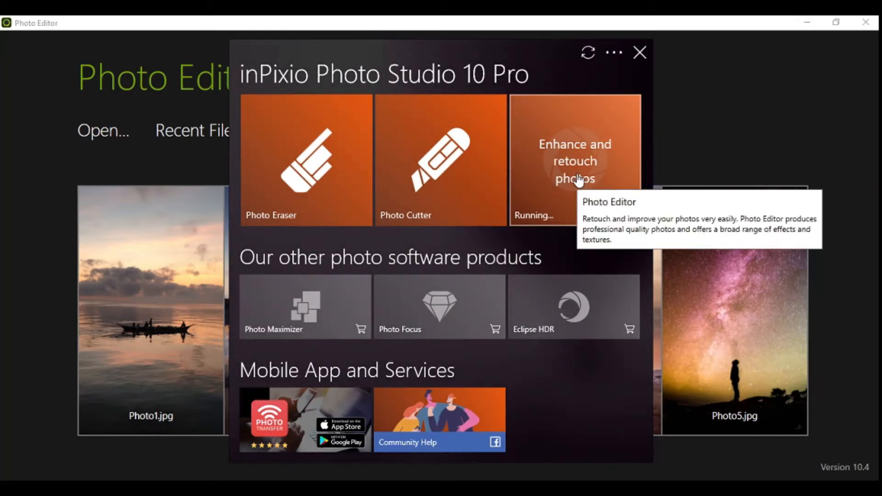
left_click(615, 55)
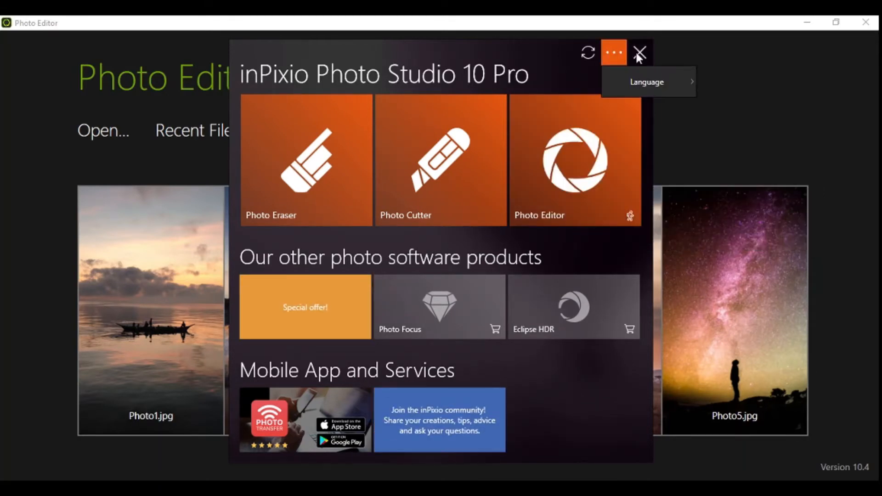
left_click(640, 53)
left_click(639, 53)
Step: Open the sample image Photo2.jpg for editing
mouse_move(618, 249)
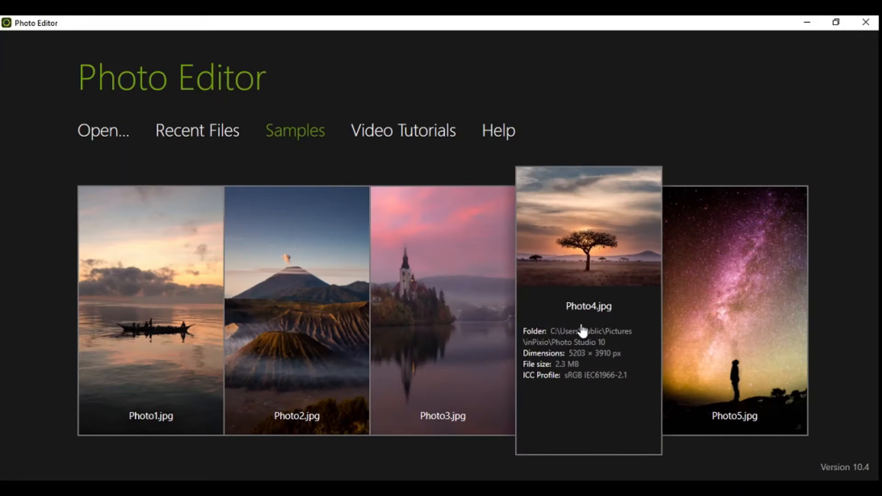
mouse_move(256, 282)
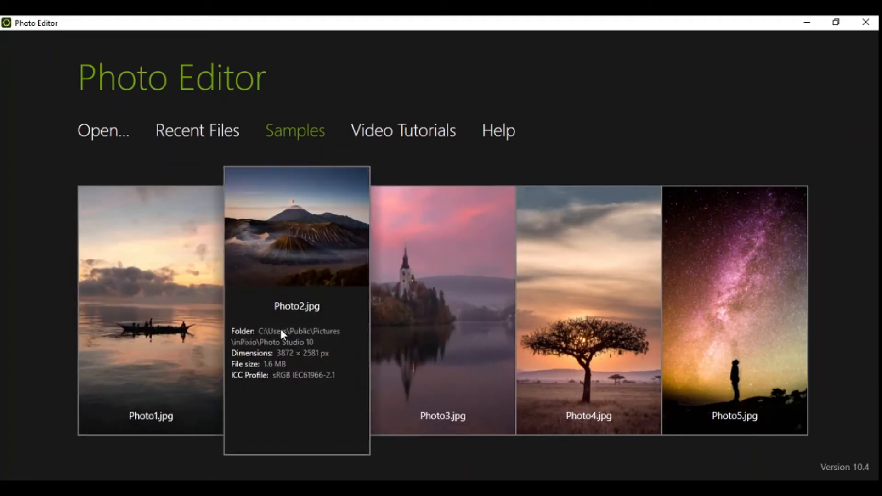
left_click(309, 259)
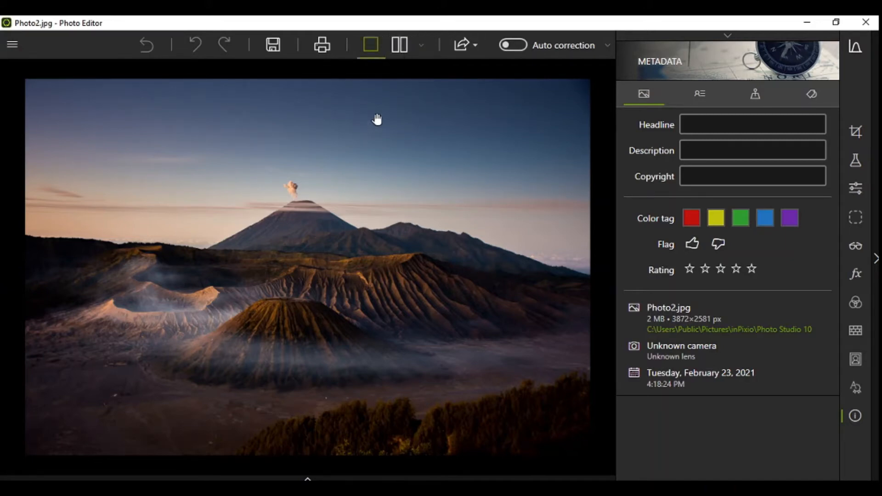
Step: Preview the photo in the before/after side-by-side view, return to the single view, and look over the sharing options
left_click(398, 46)
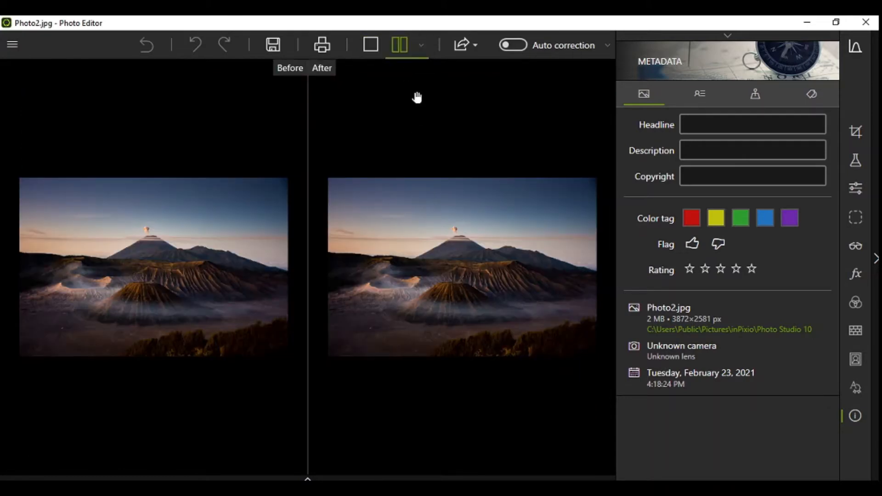
left_click(377, 52)
left_click(419, 49)
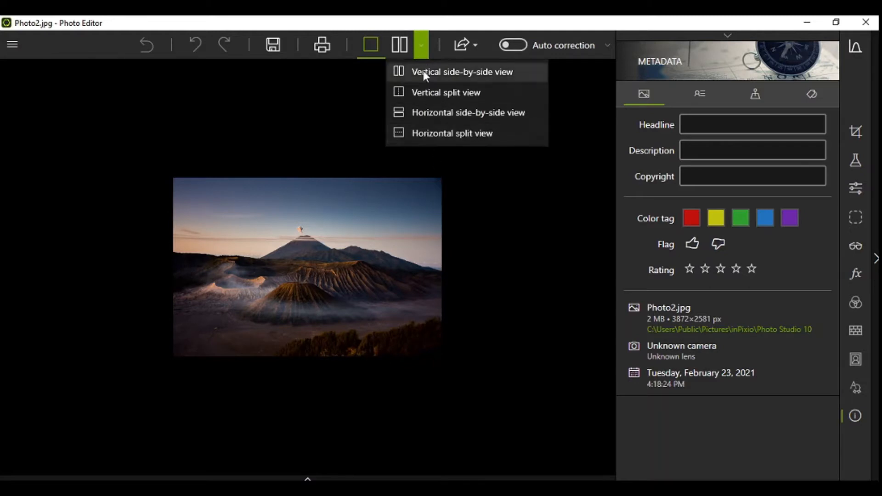
double_click(345, 202)
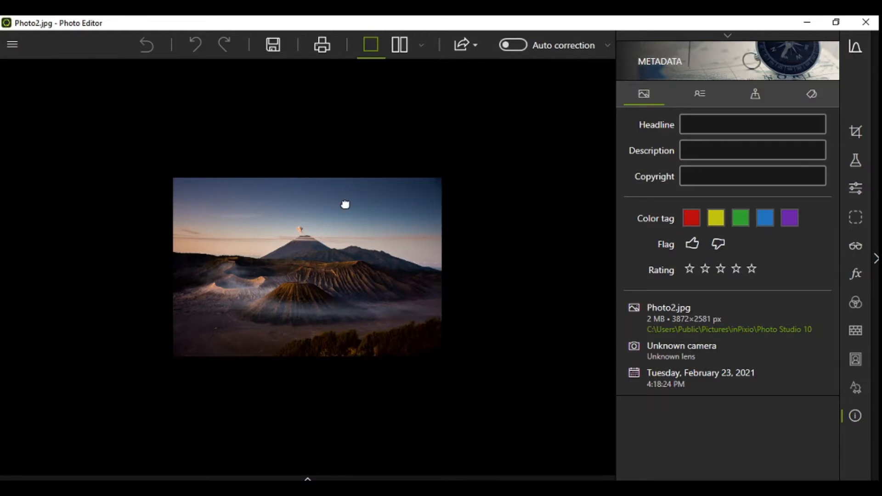
left_click(474, 46)
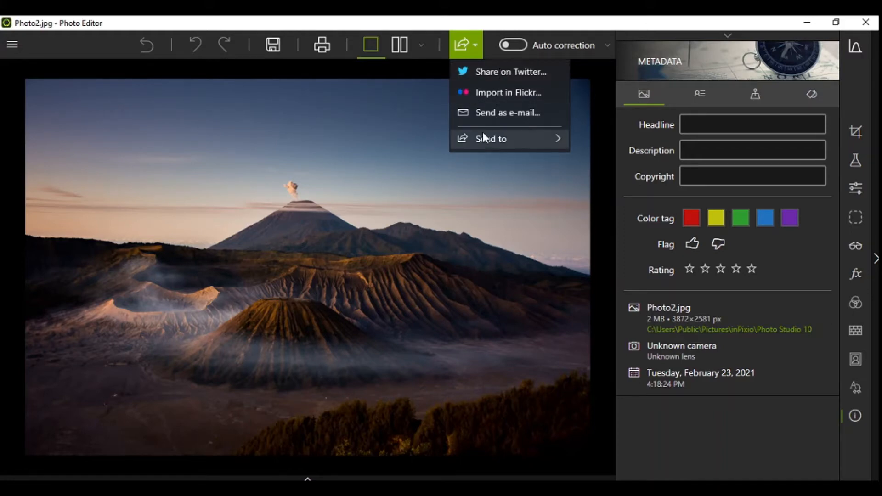
mouse_move(481, 137)
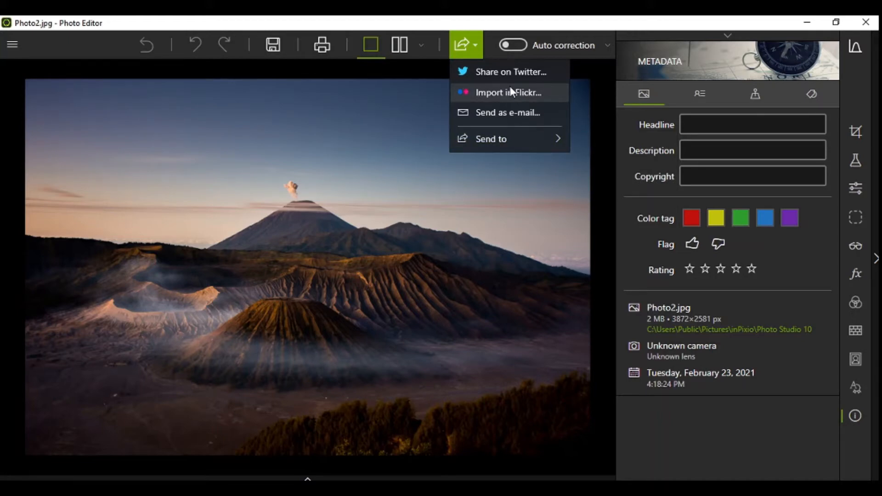
Step: Switch Auto correction on and off to preview its effect on the photo, leaving it off
left_click(512, 46)
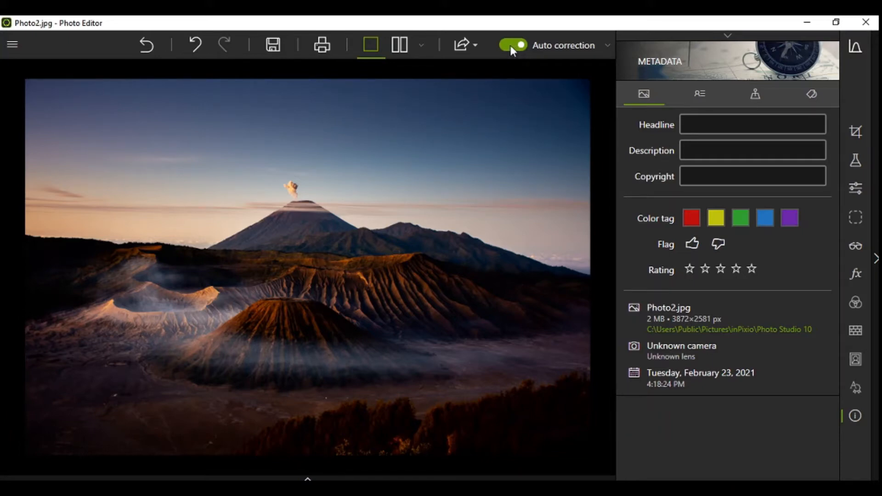
left_click(511, 45)
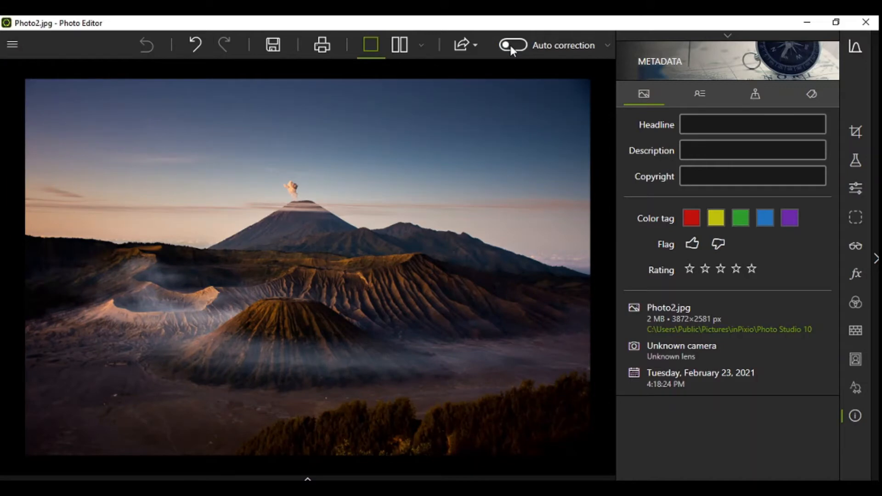
left_click(516, 44)
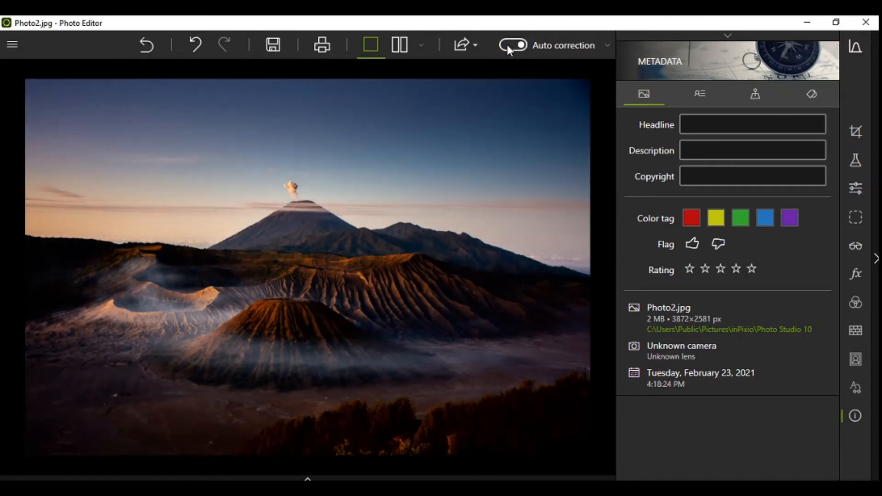
left_click(507, 47)
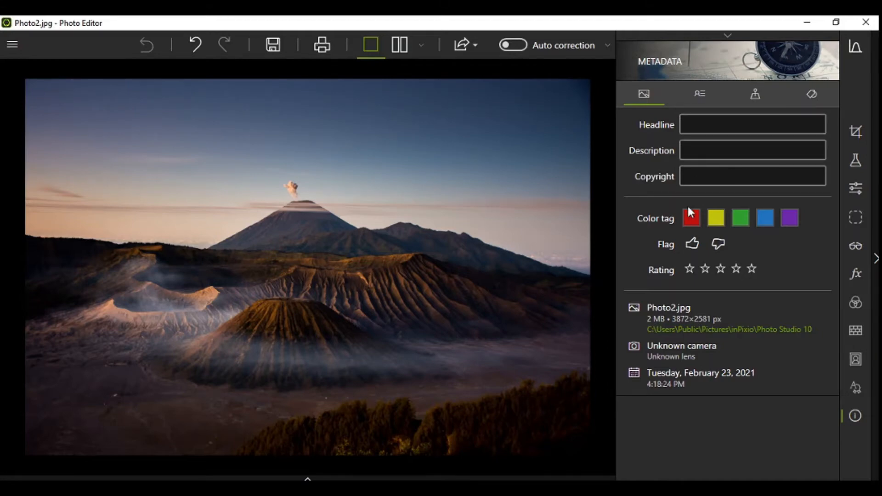
left_click(502, 217)
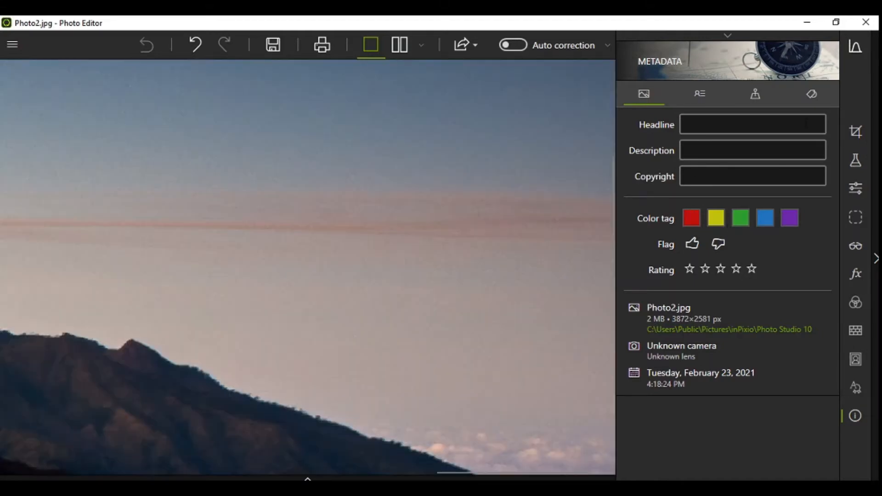
left_click(550, 221)
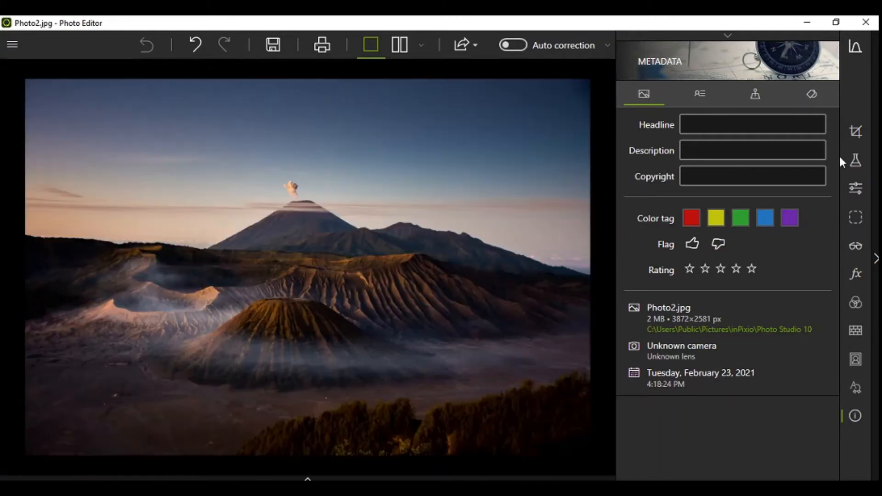
Step: Try a 3:2 (4x6) crop of the photo and leave cropping without applying it
left_click(854, 137)
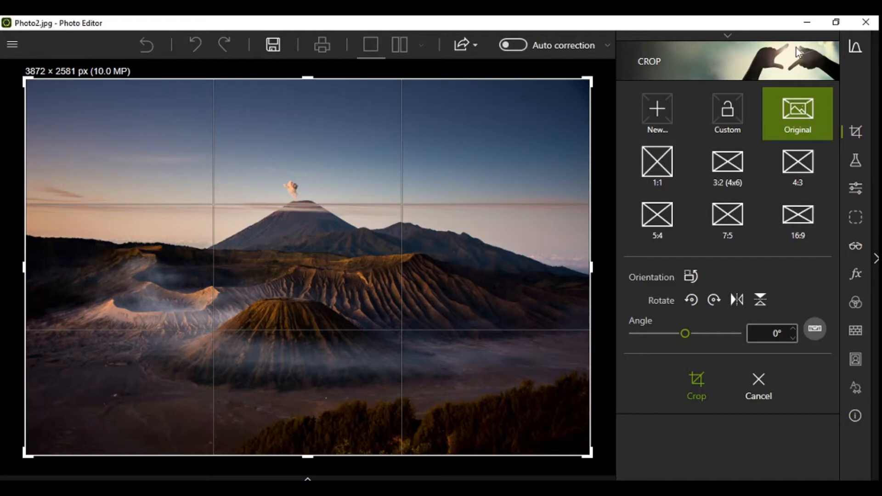
mouse_move(798, 52)
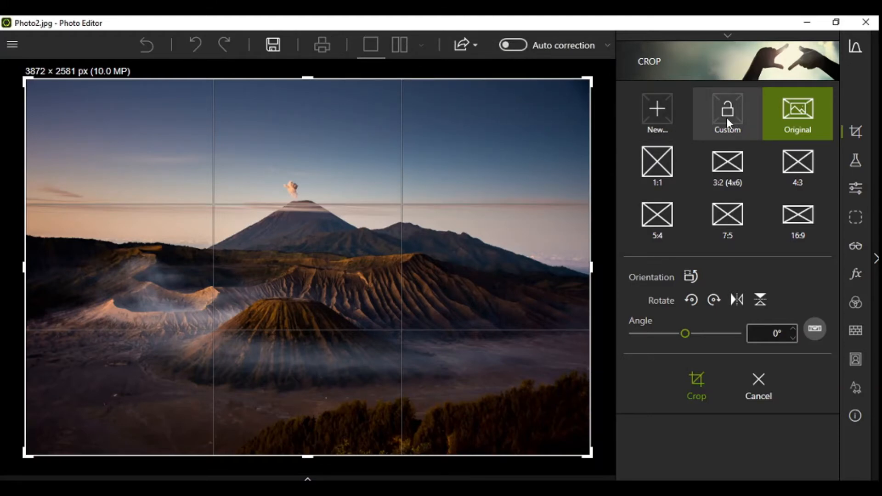
left_click(734, 162)
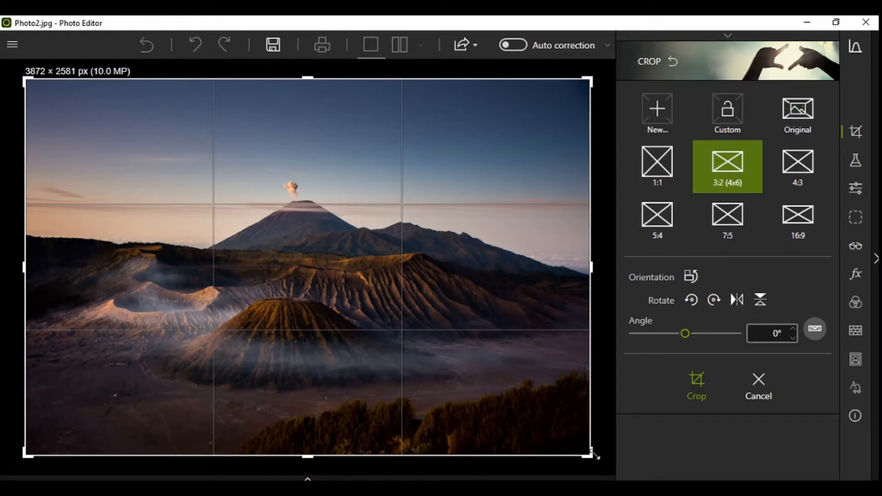
left_click_drag(594, 458, 643, 461)
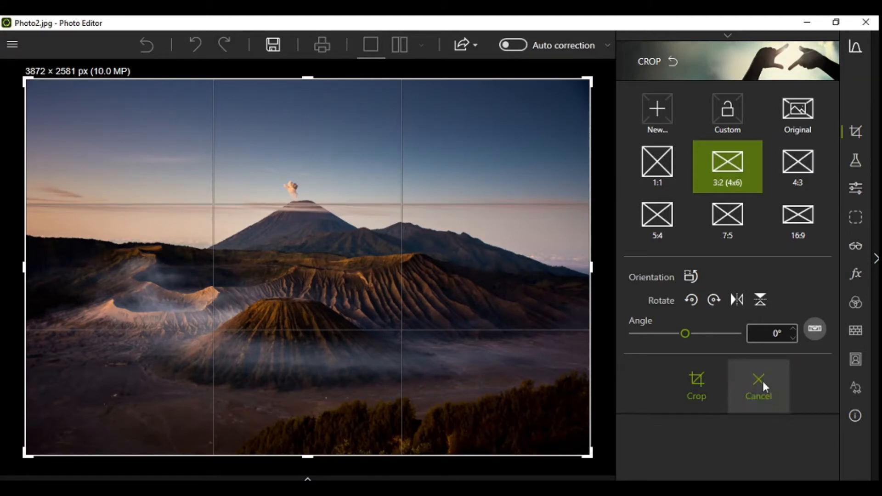
mouse_move(685, 334)
left_mouse_down()
mouse_move(644, 334)
mouse_move(693, 342)
mouse_move(688, 348)
left_mouse_up()
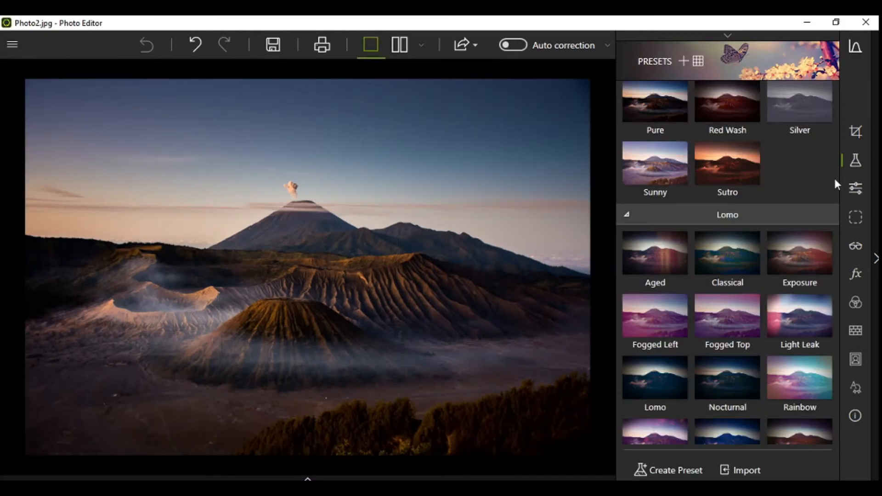
Step: Browse the presets and try Blue Wash and Blue Summer from the Popular group on the photo
scroll(794, 178, "up", 4)
scroll(794, 179, "down", 5)
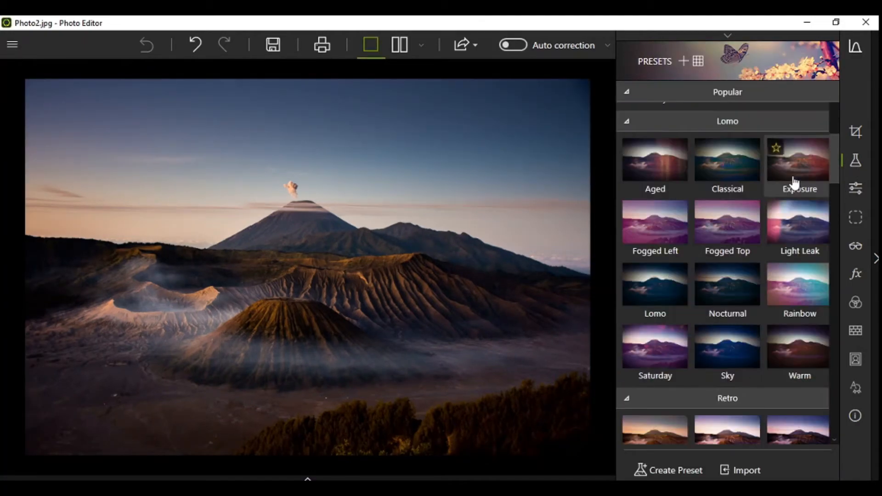
scroll(794, 183, "up", 5)
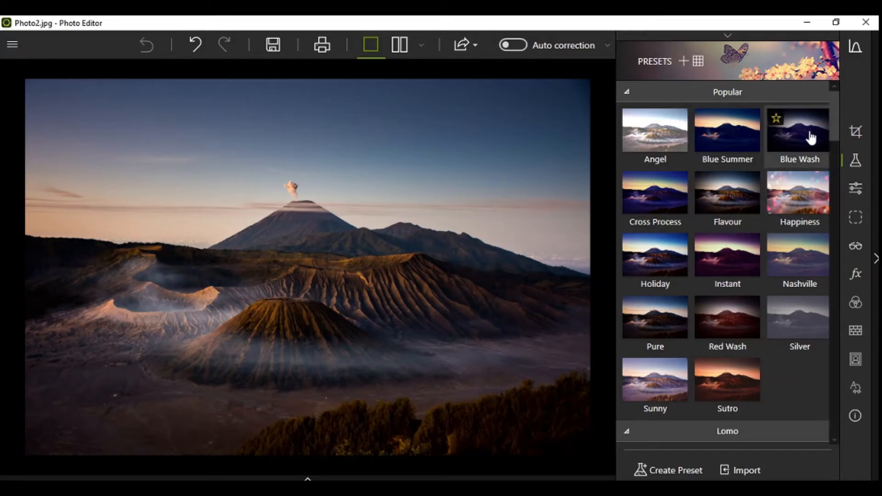
left_click(798, 134)
mouse_move(782, 197)
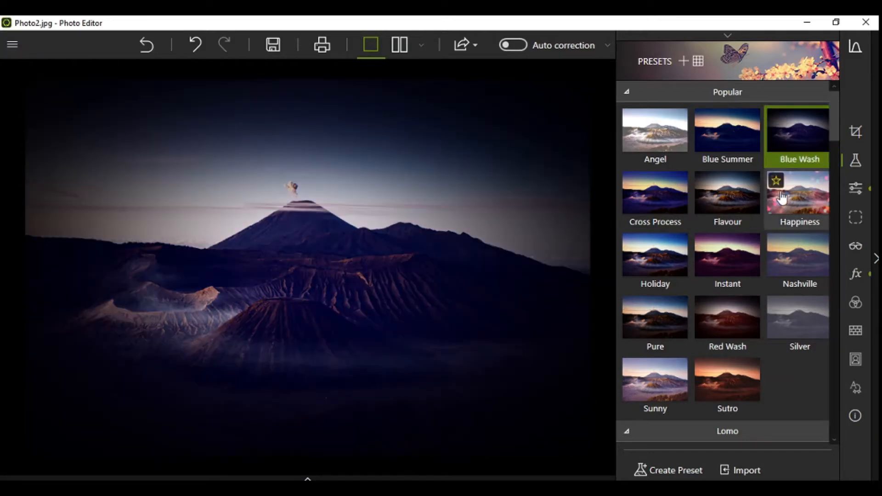
left_click(738, 126)
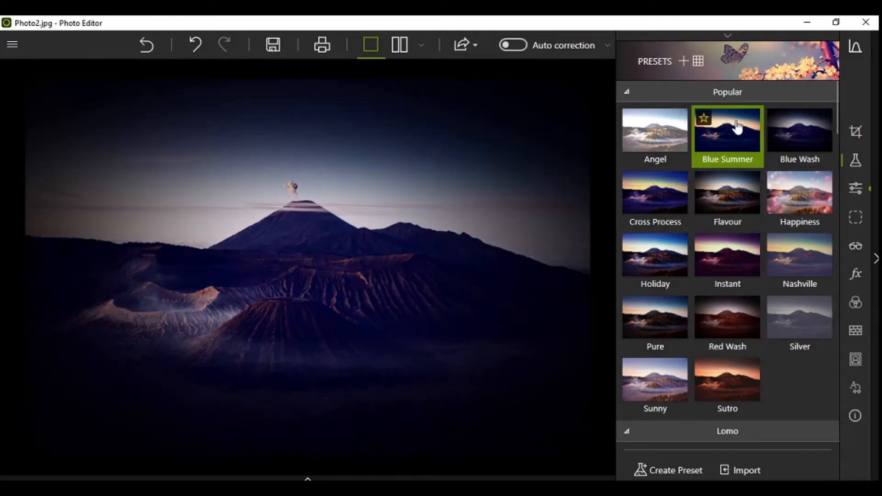
Step: Try the Scratch preset from the Retro group and the HalfColor preset from the Trendy group
scroll(730, 242, "down", 10)
left_click(732, 237)
scroll(732, 237, "up", 1)
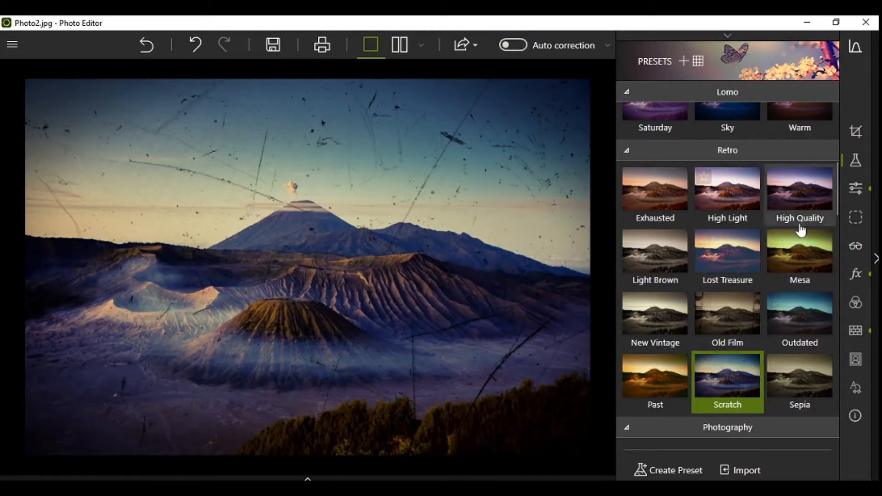
scroll(732, 290, "down", 5)
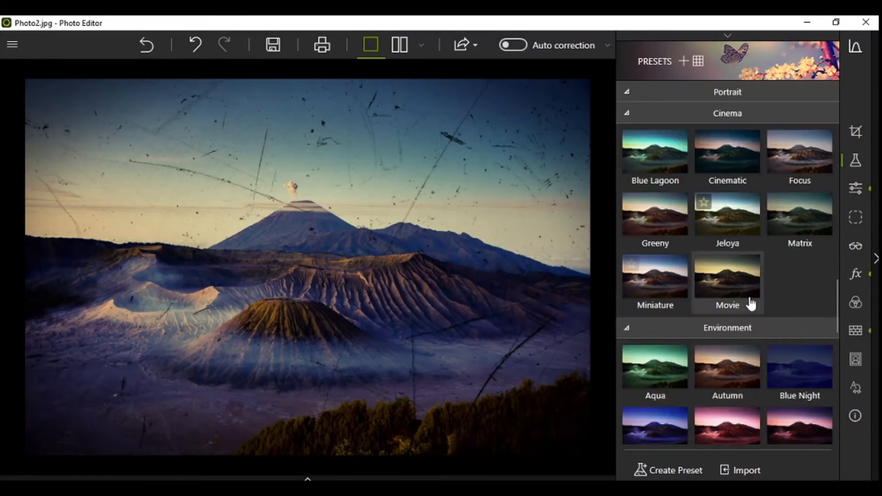
scroll(742, 432, "down", 5)
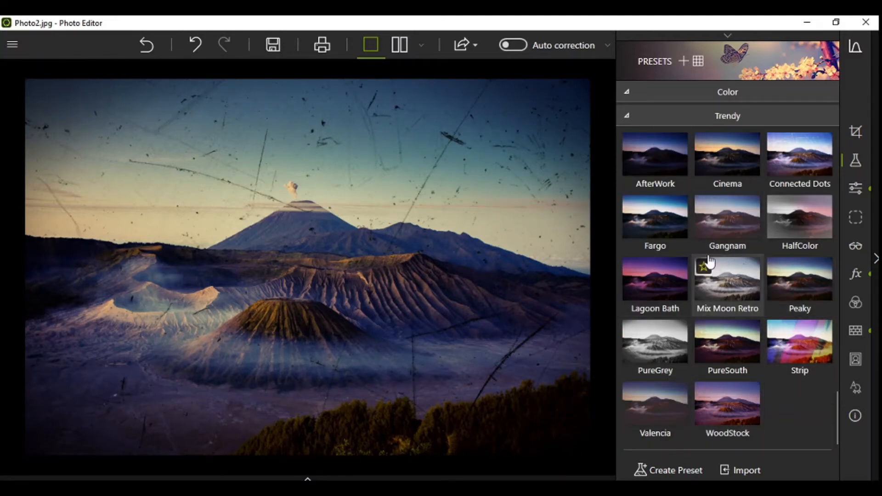
left_click(805, 221)
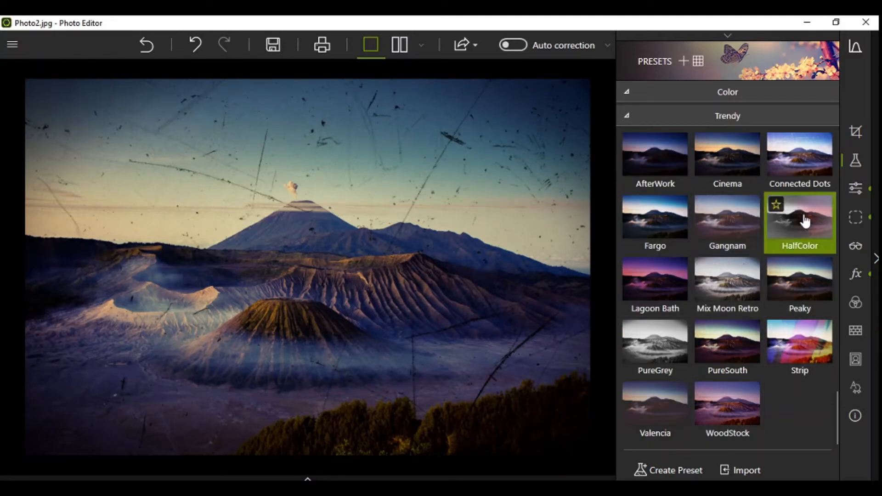
Step: Apply the Angel preset from the Popular group to the photo
scroll(804, 218, "up", 5)
scroll(804, 216, "up", 10)
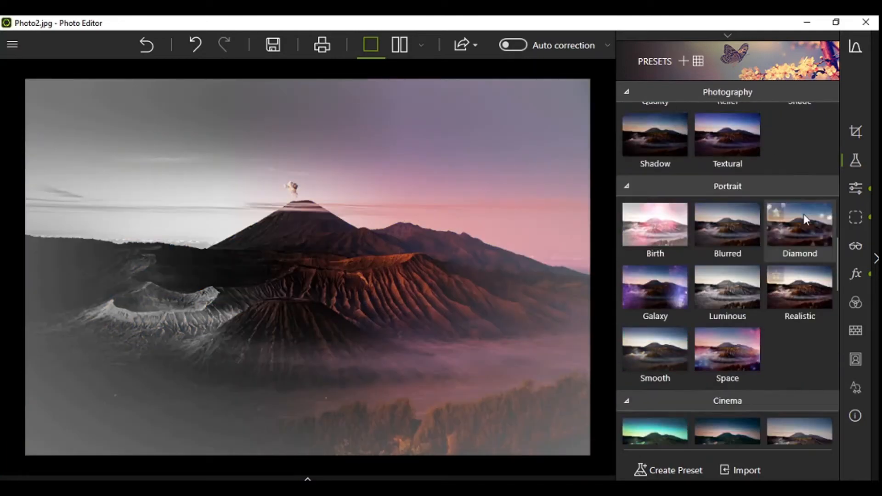
scroll(804, 216, "up", 6)
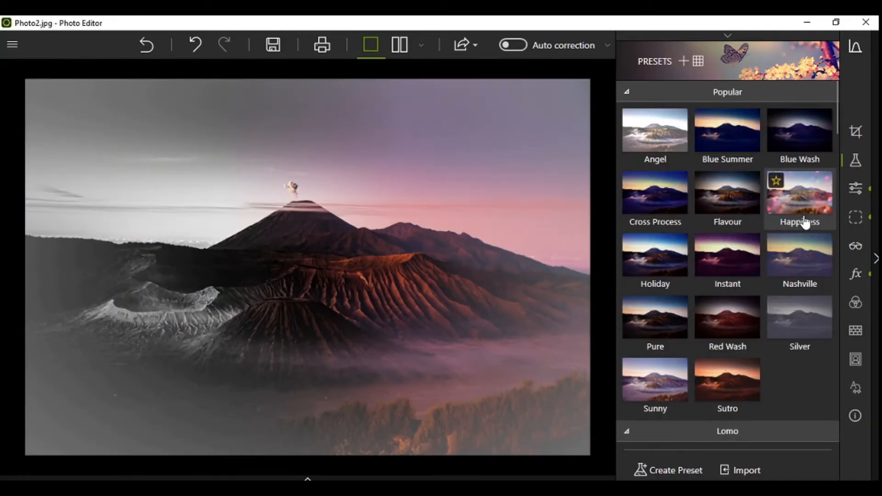
left_click(669, 140)
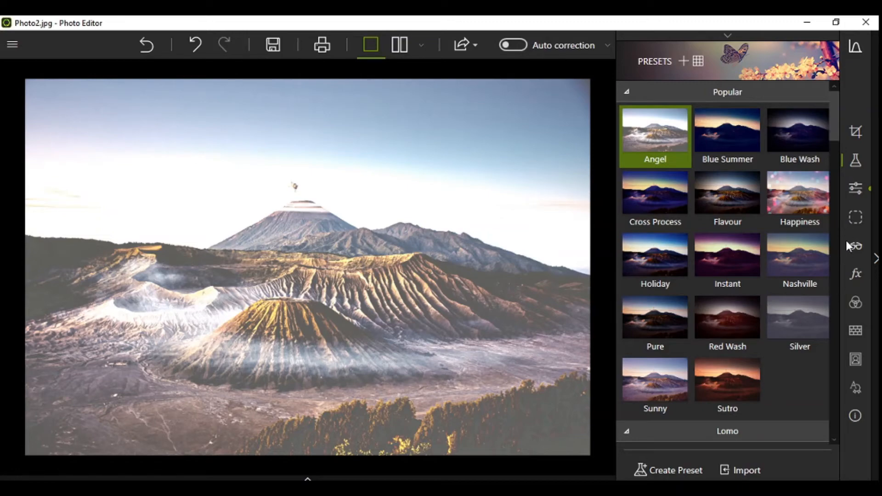
Step: Look over the corrections that can be saved in a new preset, and cancel without creating it
left_click(686, 470)
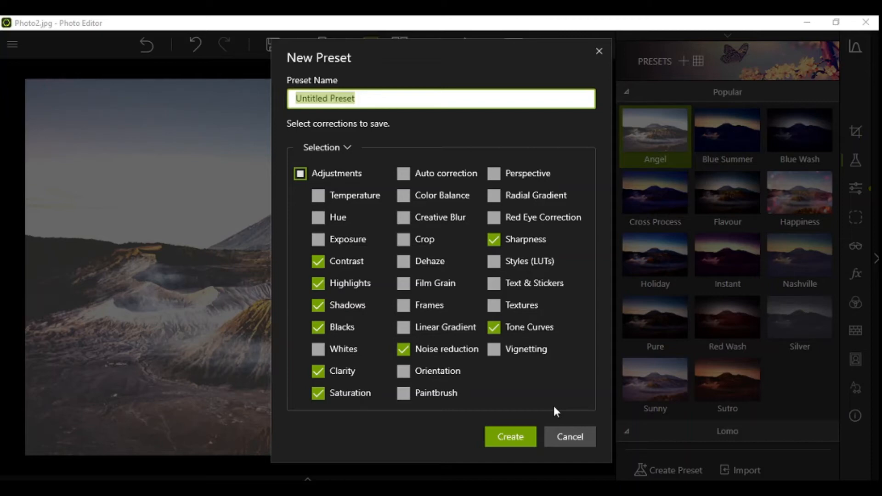
left_click(561, 427)
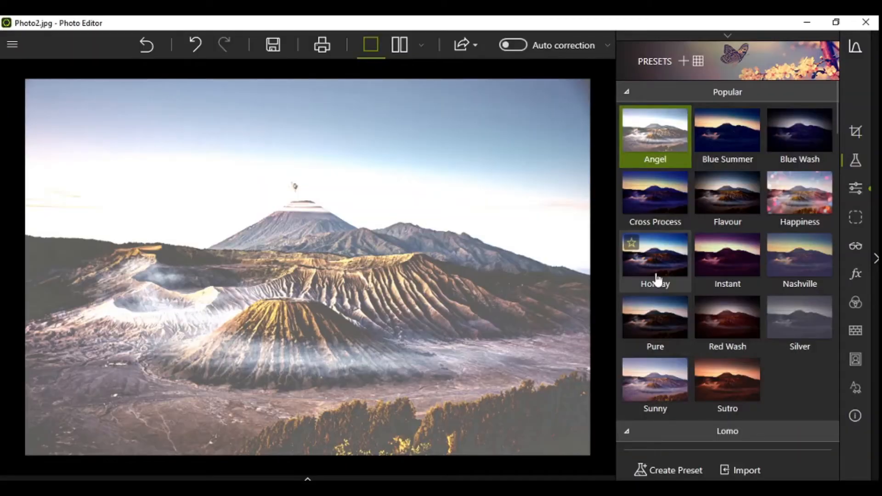
Step: Open the photo's adjustments and undo all applied presets until the original photo is restored
left_click(860, 190)
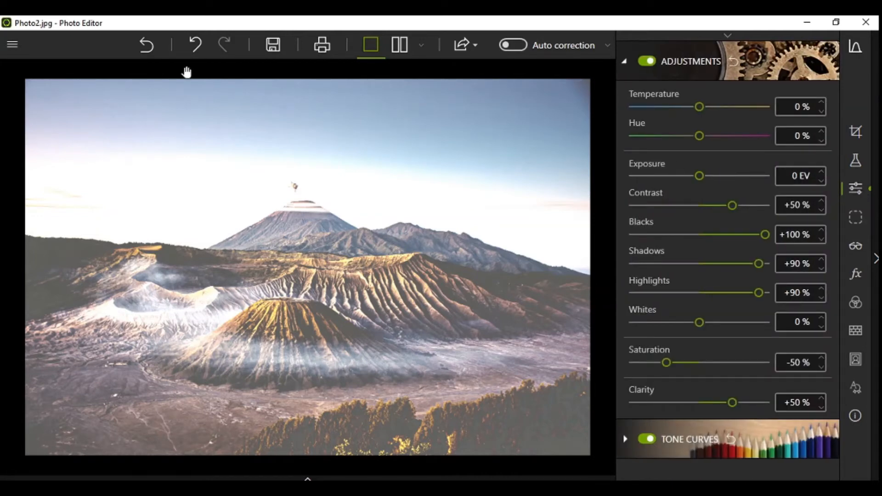
left_click(199, 54)
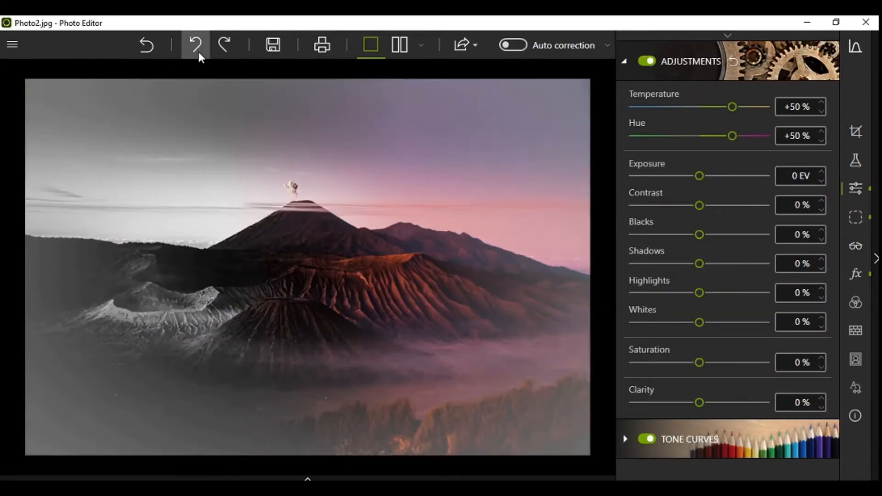
left_click(199, 53)
left_click(199, 53)
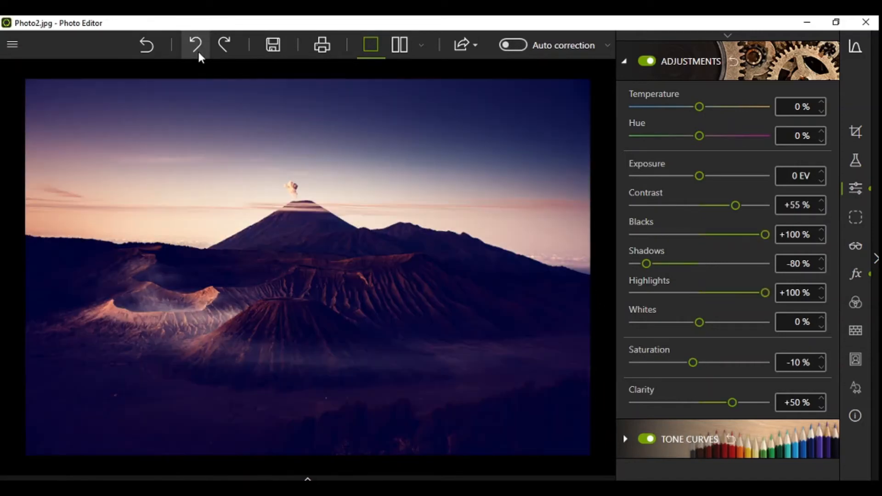
left_click(199, 54)
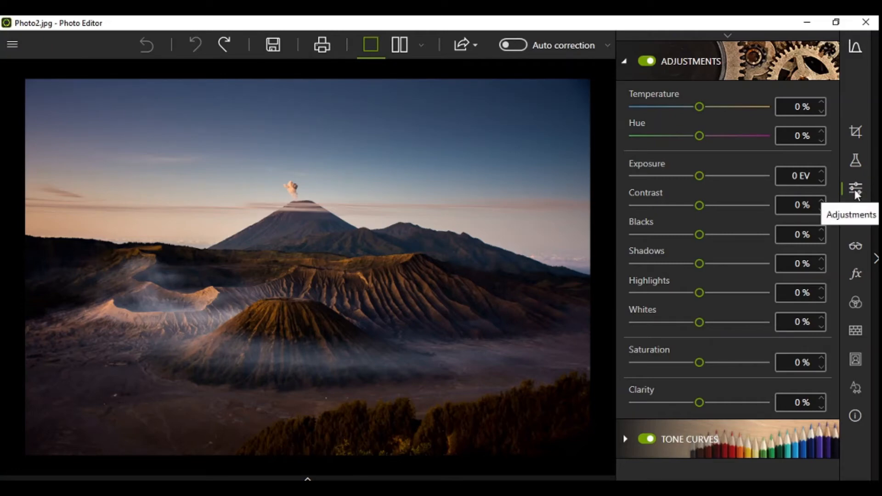
Step: Try the photo's Temperature at +59% and -29%, and set it to -1%
left_click(740, 106)
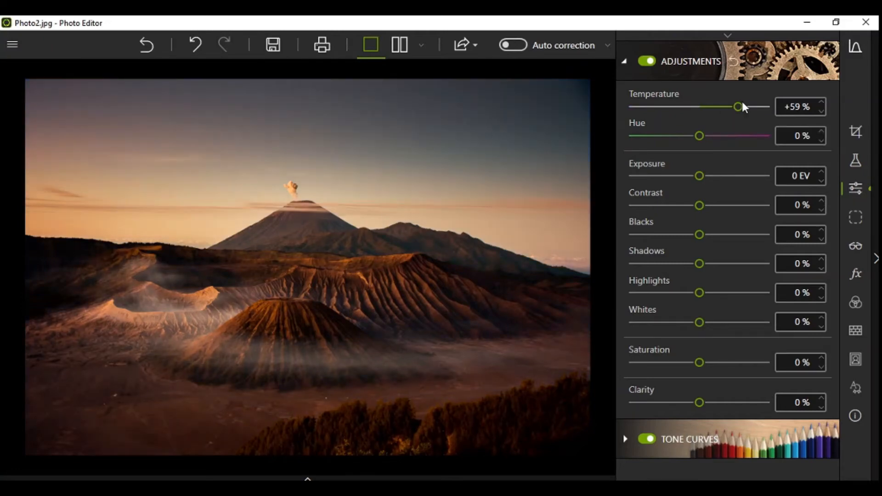
left_click(743, 107)
left_click(680, 106)
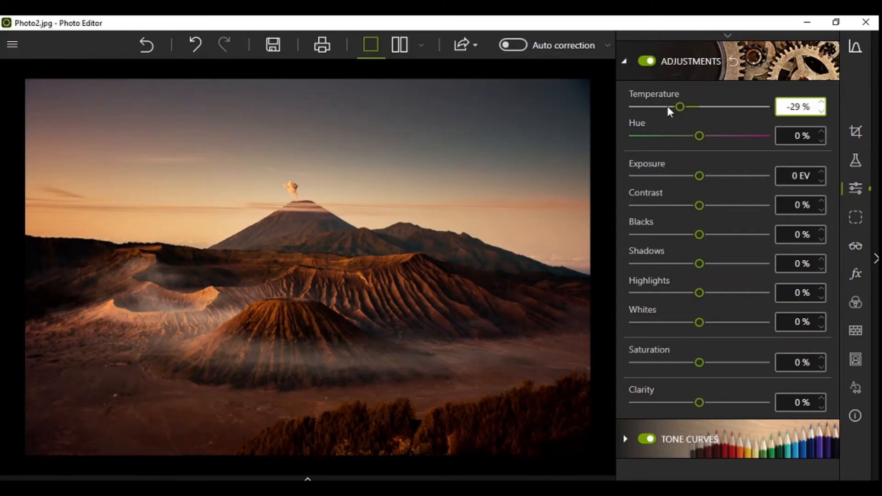
left_click(699, 106)
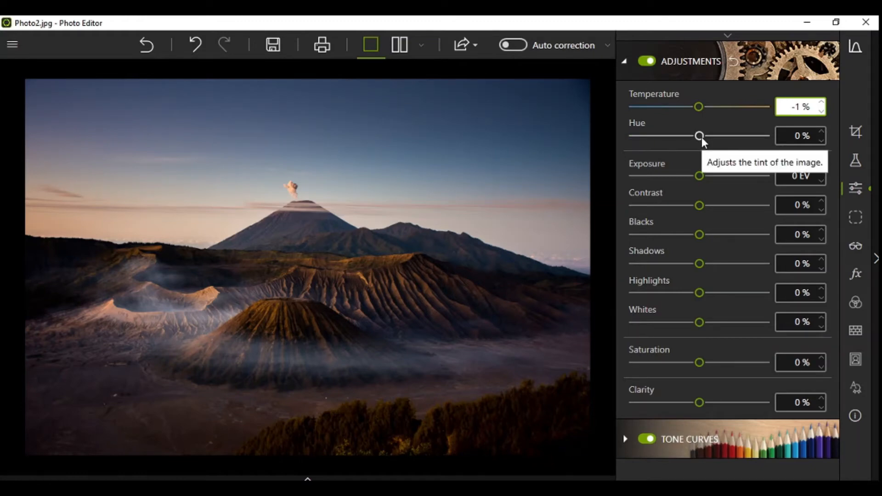
Step: Try the photo's Hue at +57% and +1%, and set it to +25%
mouse_move(542, 43)
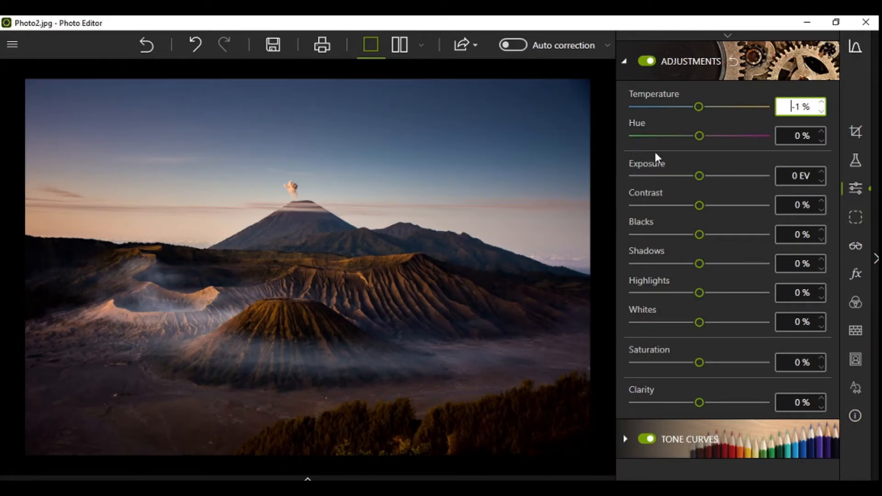
left_click(738, 136)
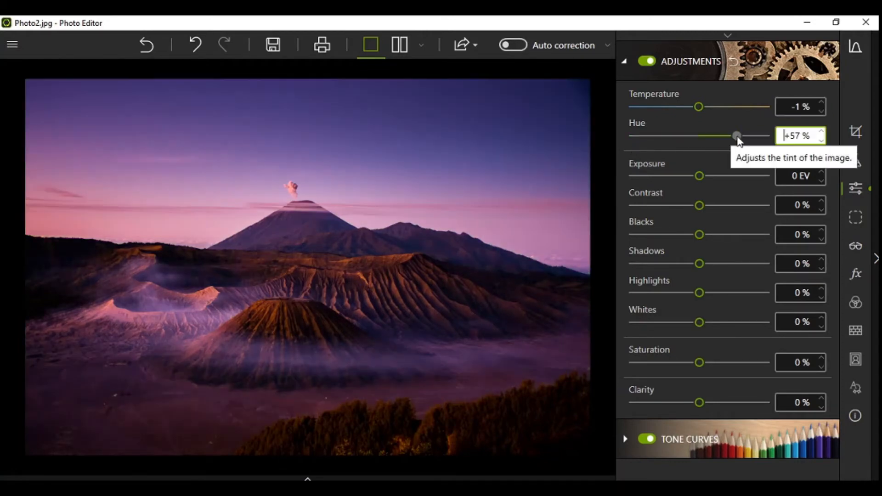
left_click(700, 136)
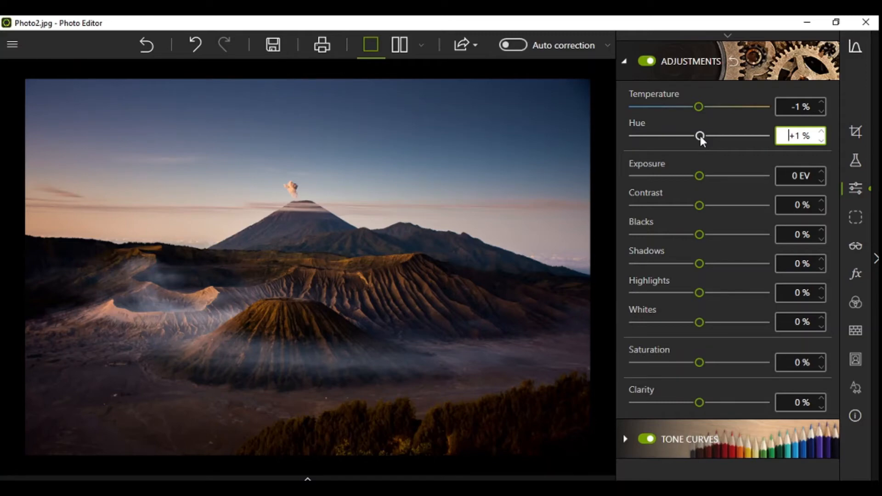
left_click(715, 135)
Step: Try brighter and darker exposures between -1.25 EV and +3.37 EV, and set the Exposure to +0.08 EV
left_click(715, 176)
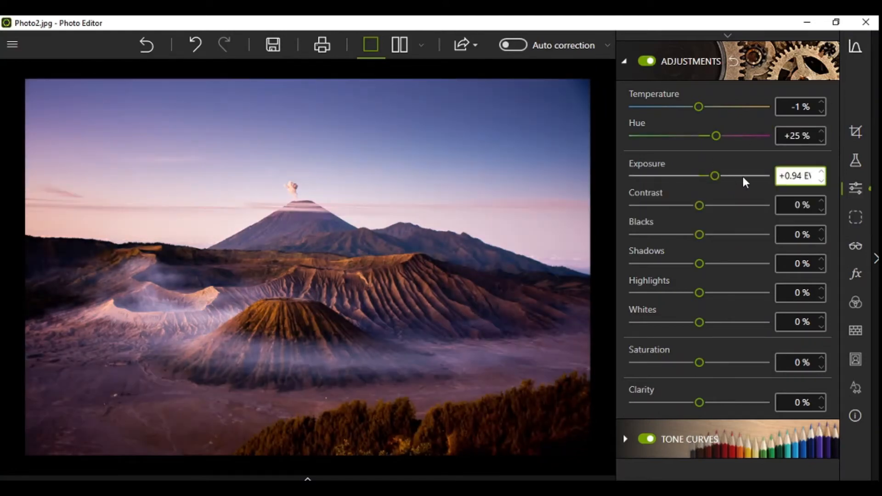
left_click_drag(643, 176, 679, 175)
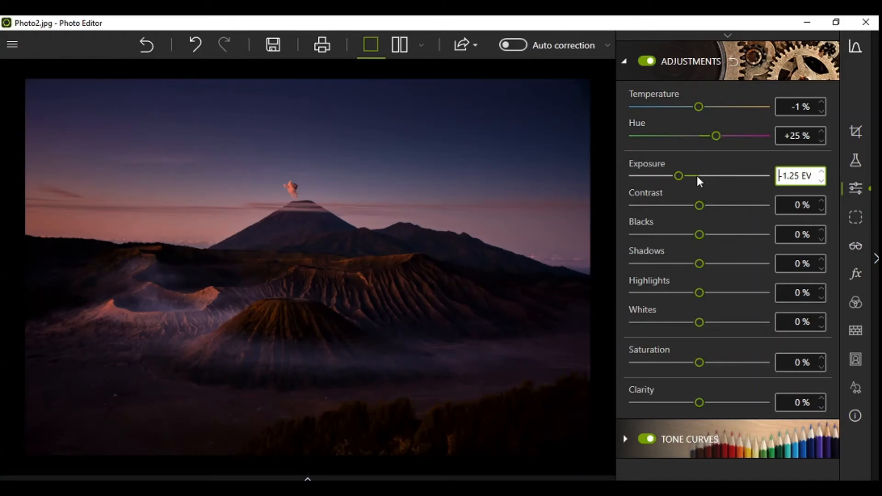
left_click(693, 173)
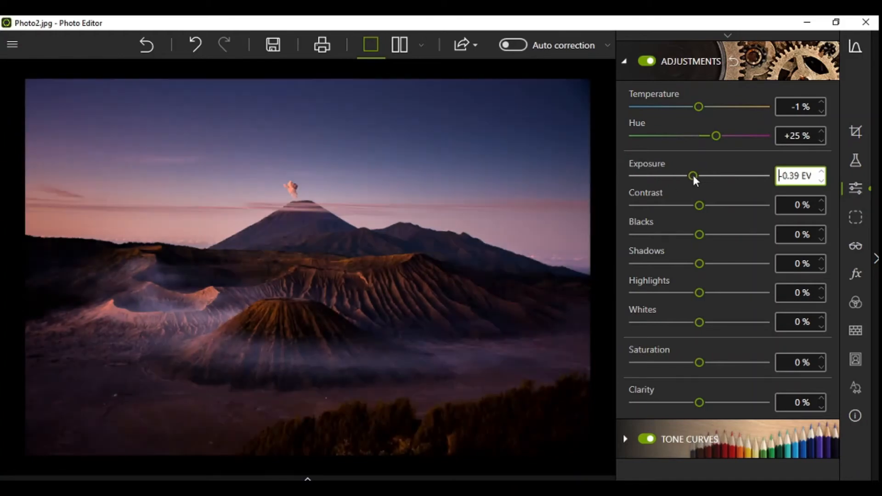
left_click(754, 173)
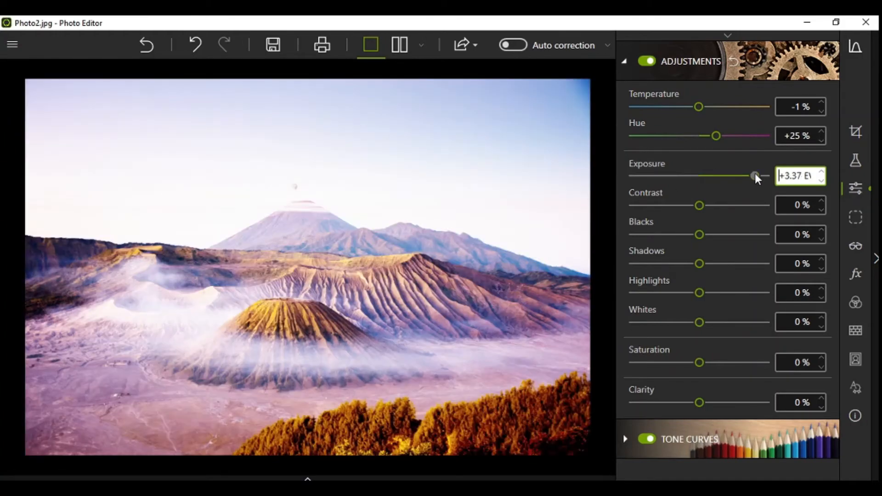
left_click(701, 176)
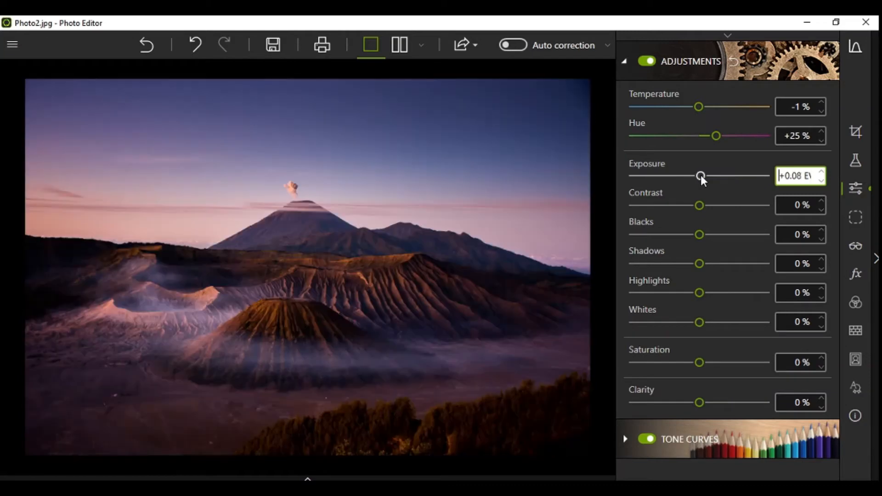
Step: Try the photo's Contrast at +55% and -26%, and set it to -70%
left_click_drag(713, 206, 736, 205)
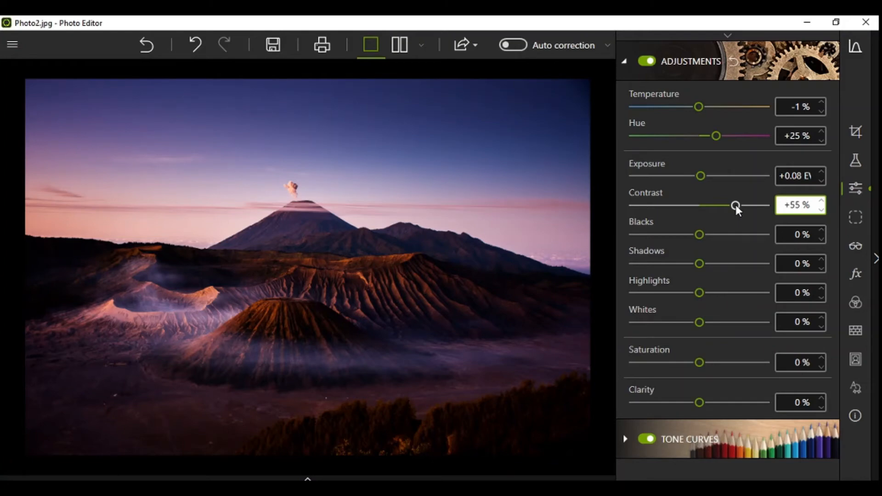
left_click(683, 206)
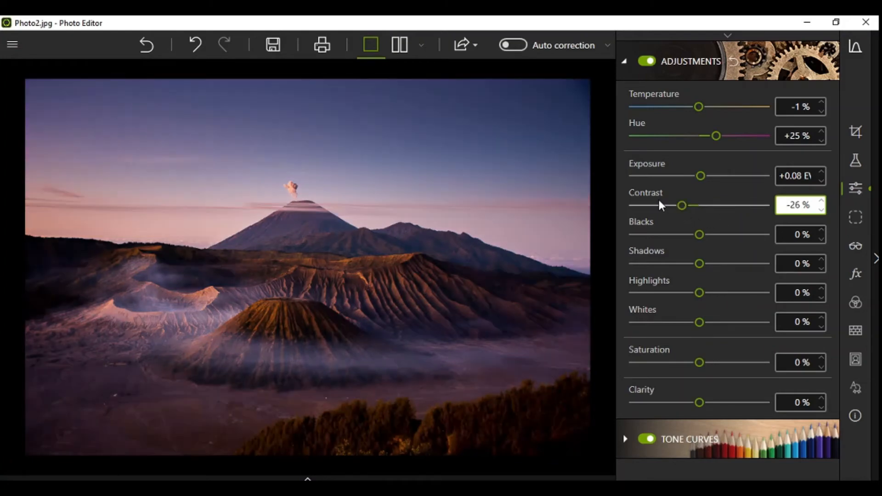
left_click(654, 205)
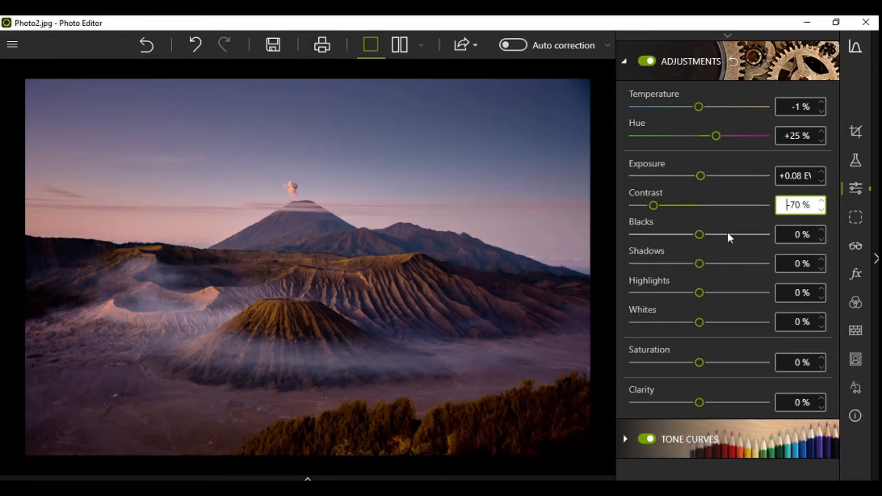
Step: Try lower and higher Blacks and Highlights, setting Blacks to +88% and Highlights to -85%
left_click(739, 235)
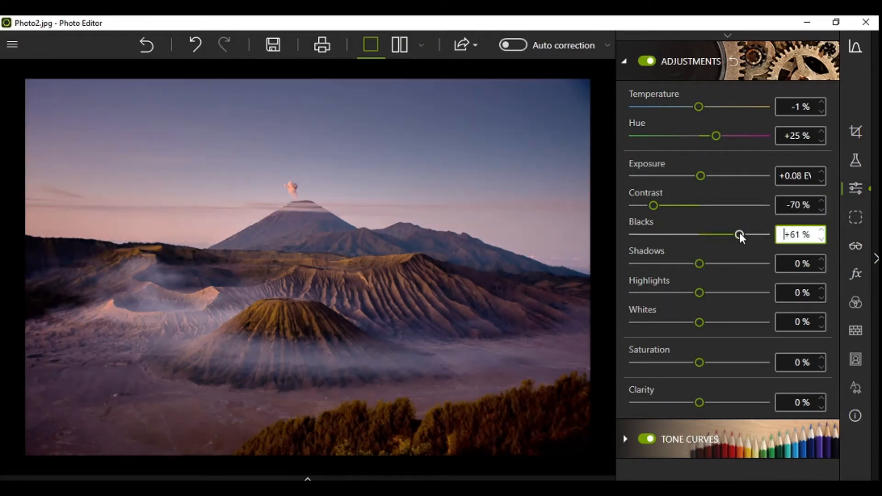
left_click(670, 235)
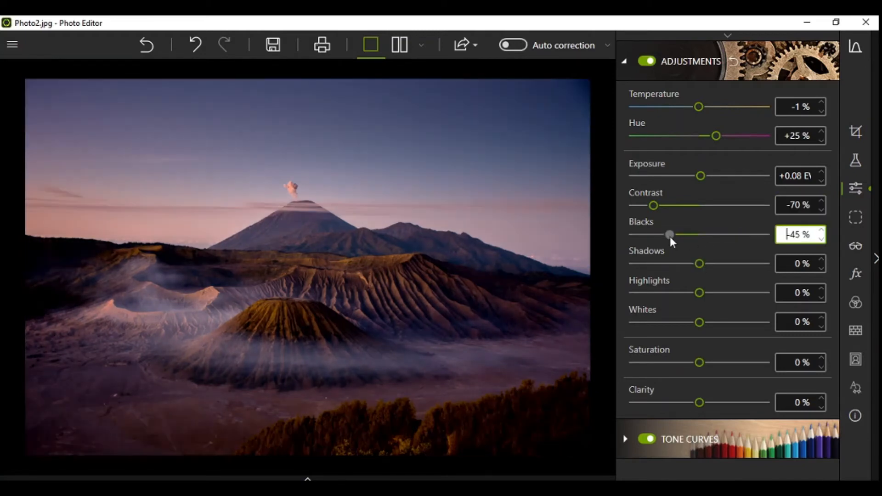
left_click(643, 234)
left_click(731, 235)
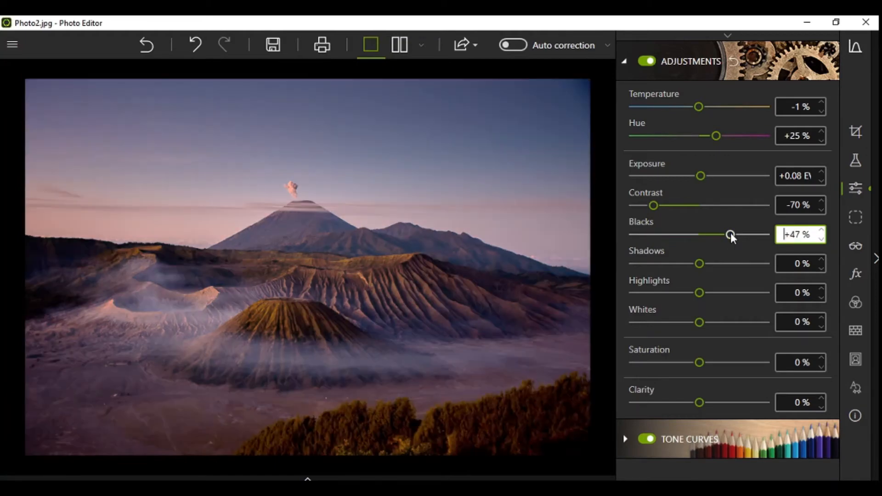
left_click(759, 235)
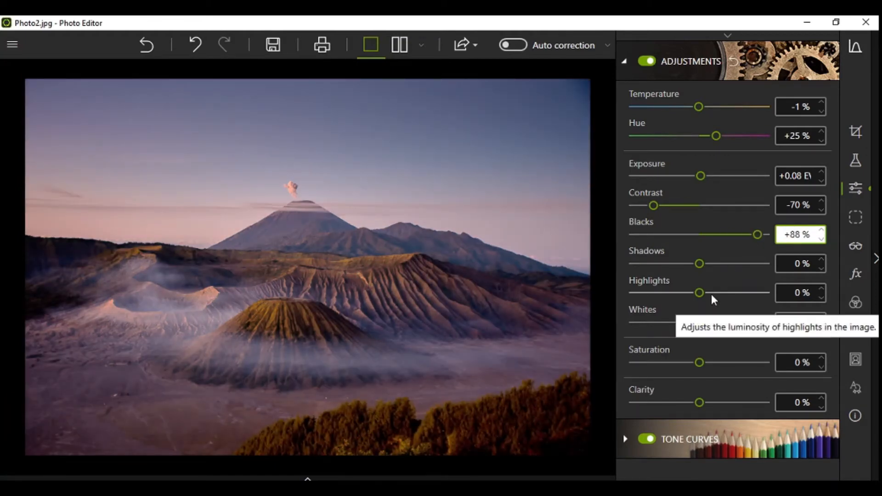
left_click(749, 293)
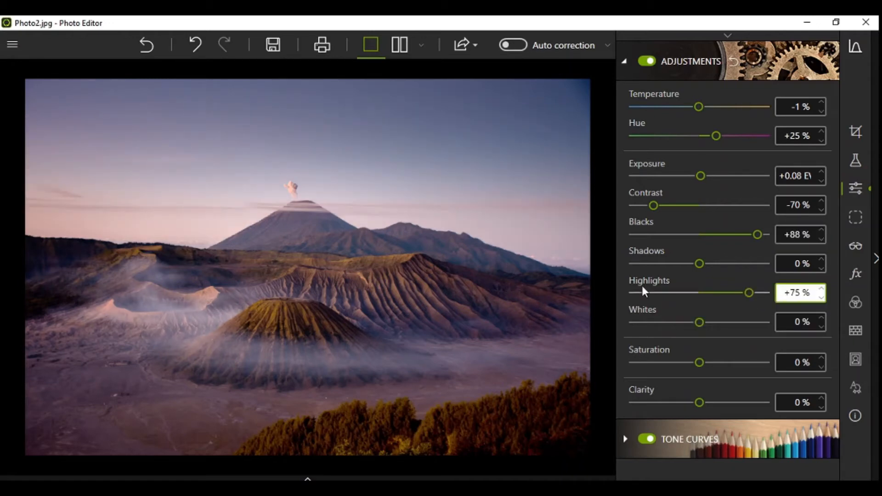
left_click(643, 290)
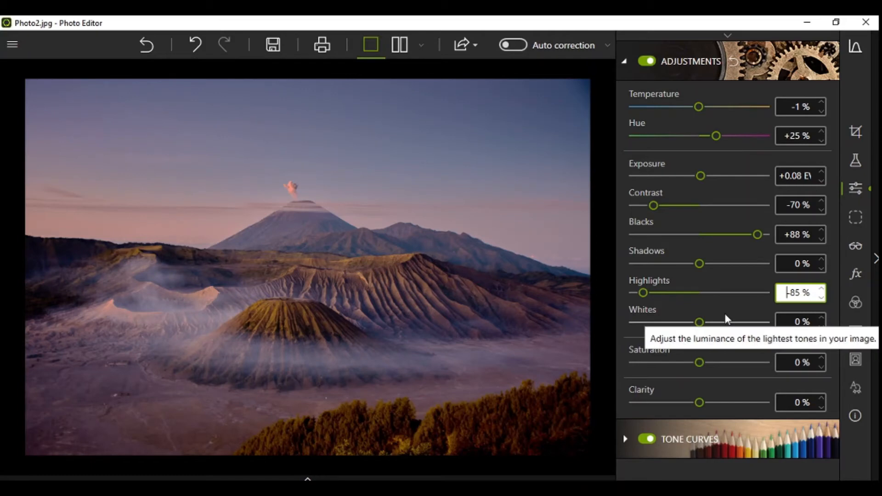
Step: Try the Saturation at +32%, set it to -66%, and raise the Clarity to +63%
left_click(721, 361)
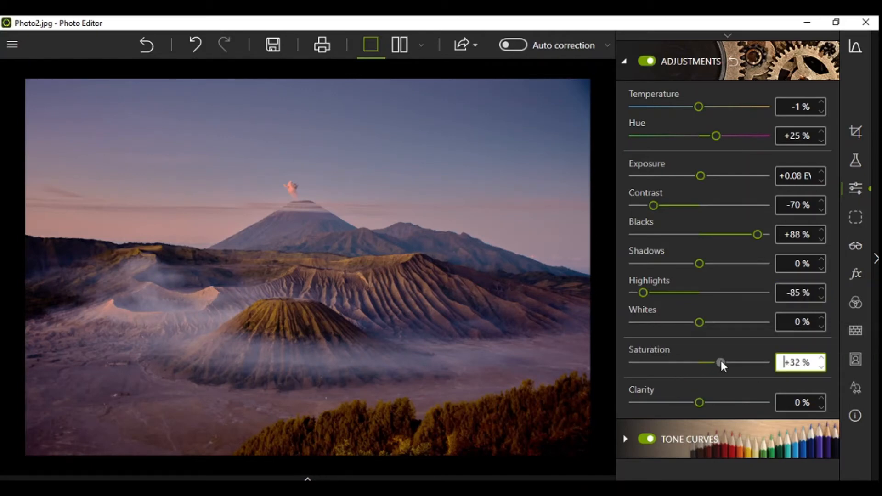
left_click(656, 363)
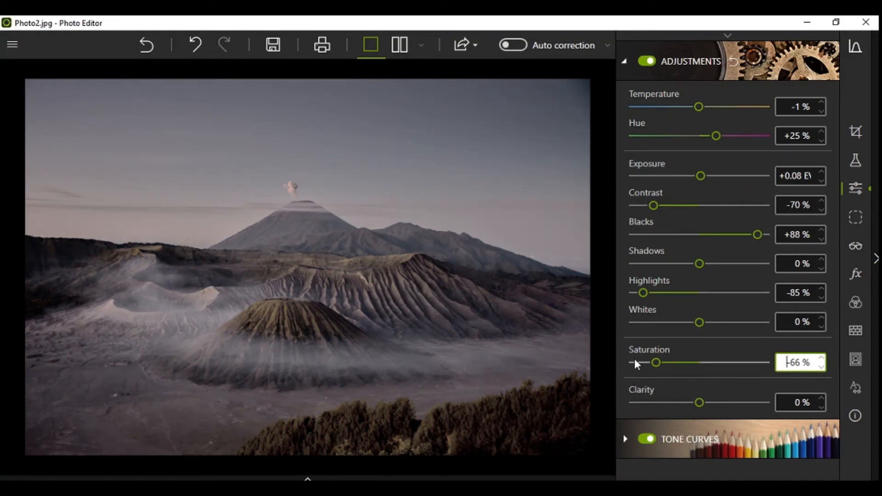
left_click(741, 403)
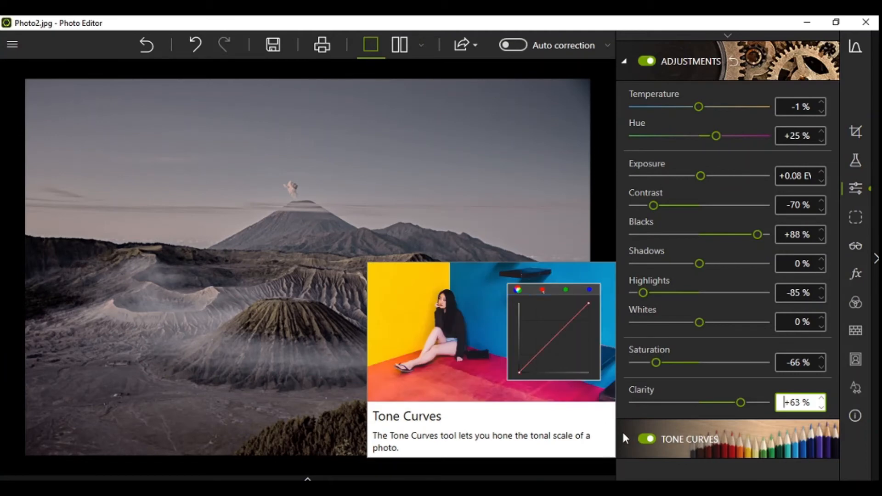
Step: Add two points to the RGB tone curve and pull the darker one well above the diagonal
left_click(624, 436)
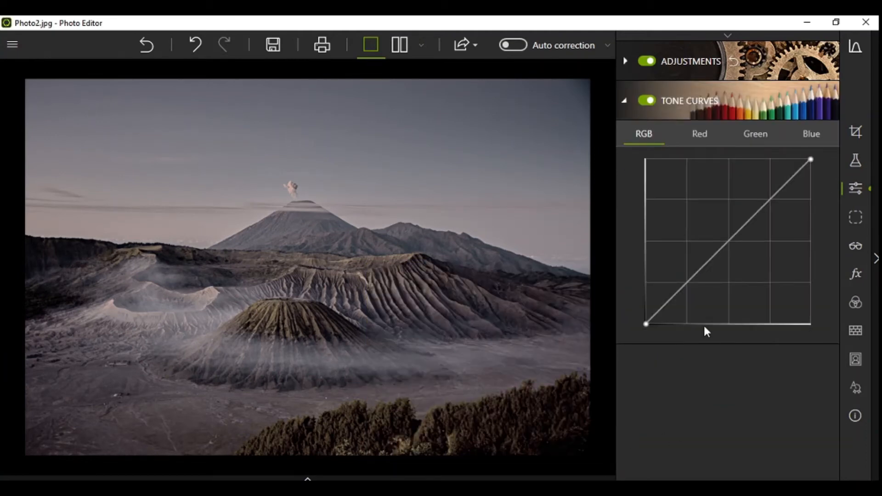
left_click(759, 253)
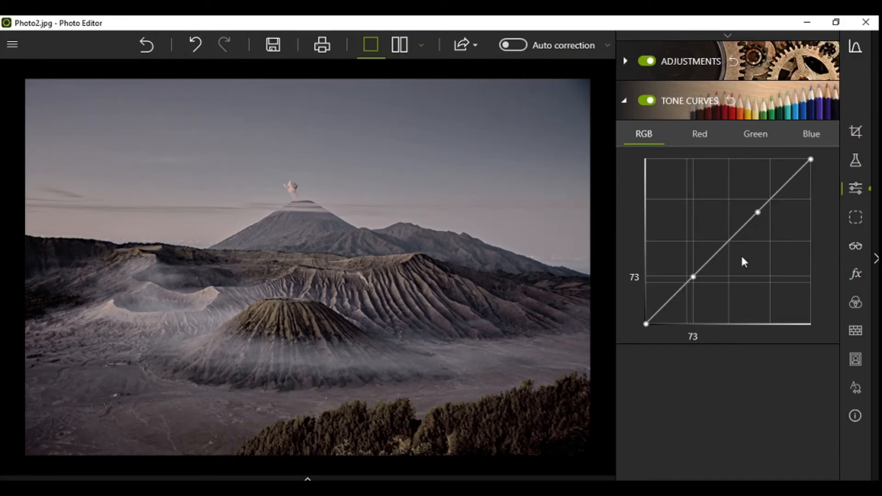
left_click_drag(692, 276, 673, 208)
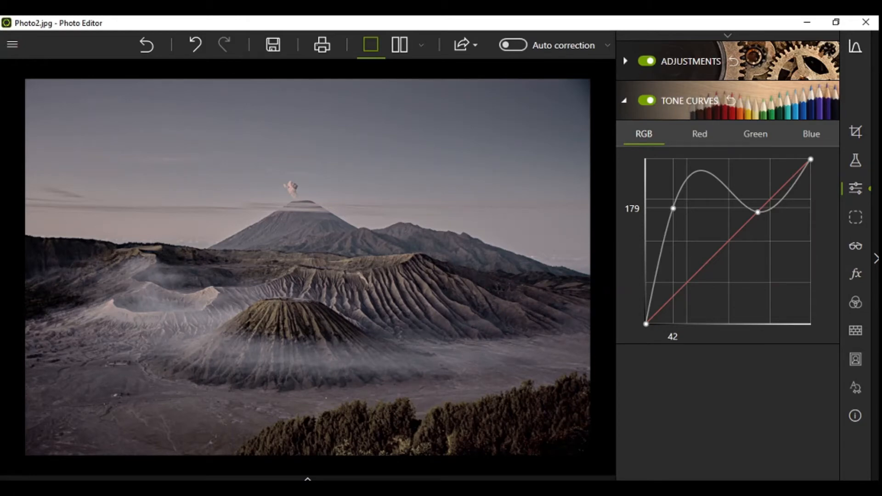
left_click_drag(674, 208, 706, 182)
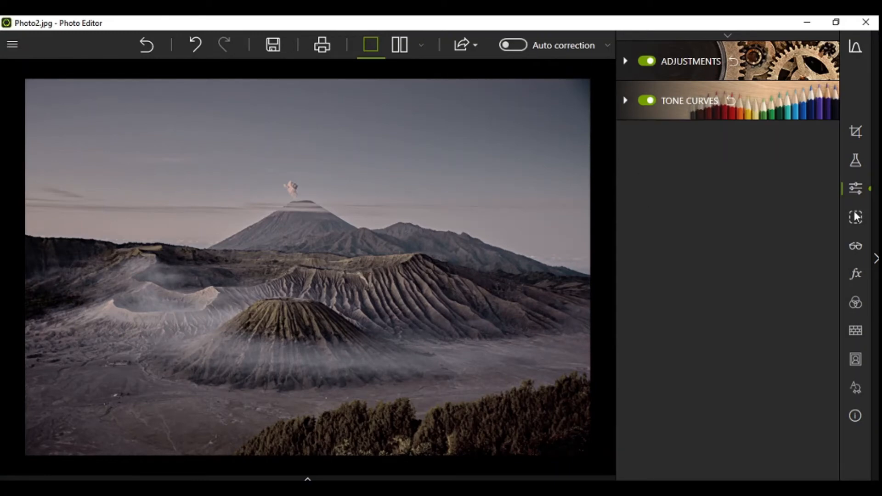
Step: Undo the latest tone and colour changes with the local adjustment tools open, and look over the Linear Gradient settings
left_click(855, 217)
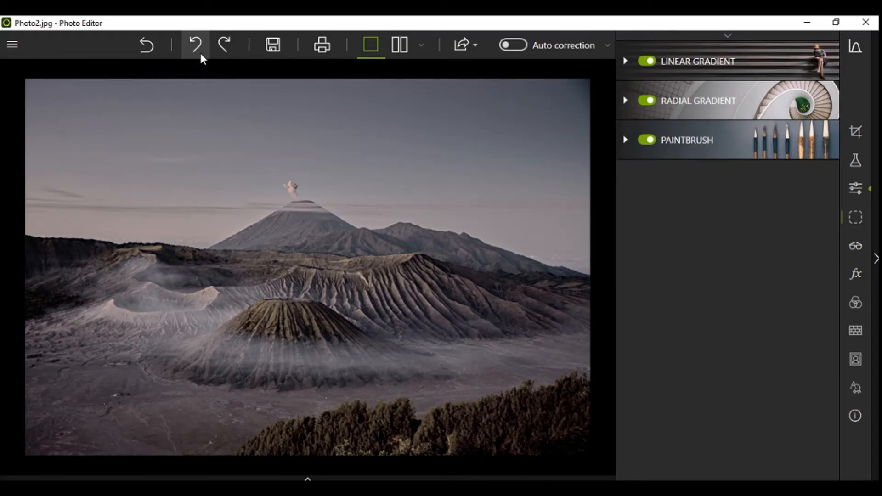
left_click(201, 57)
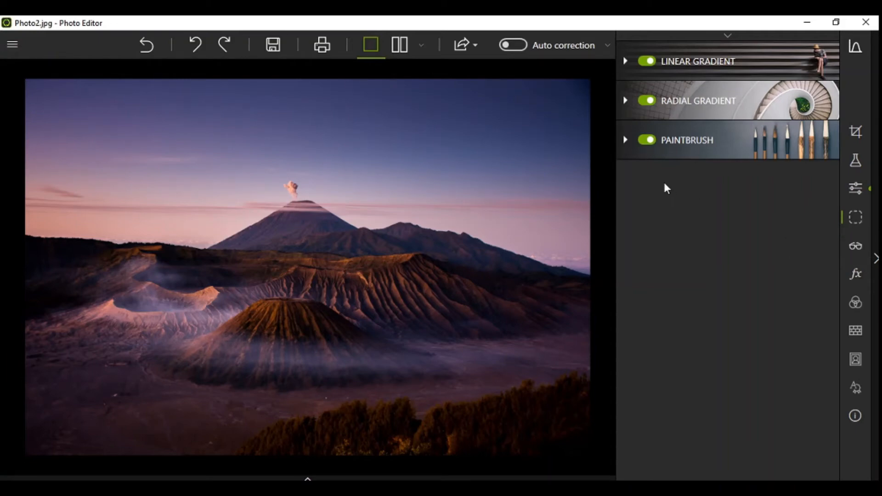
left_click(636, 68)
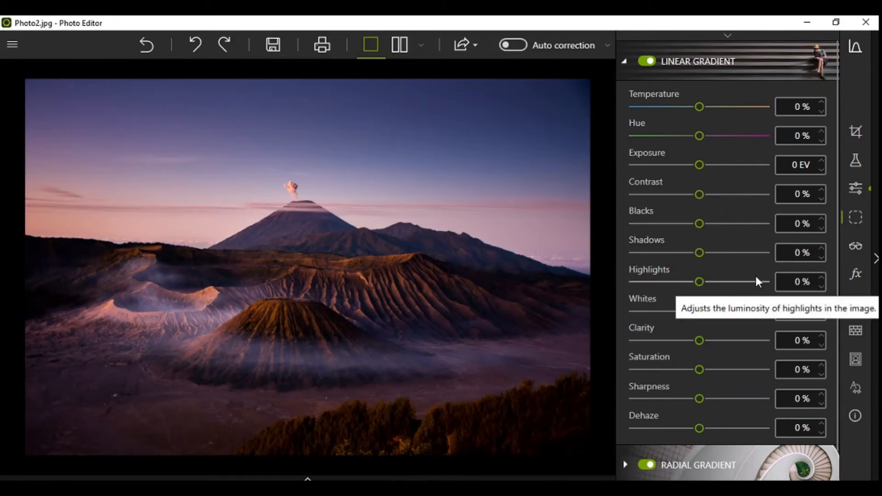
left_click(626, 70)
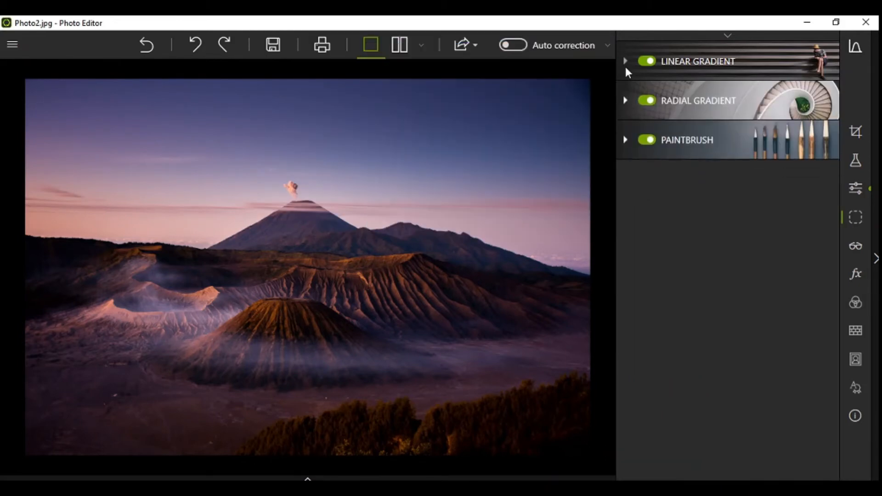
Step: Look over the Radial Gradient settings, the crop options, and the correction and effects tool groups
left_click(627, 105)
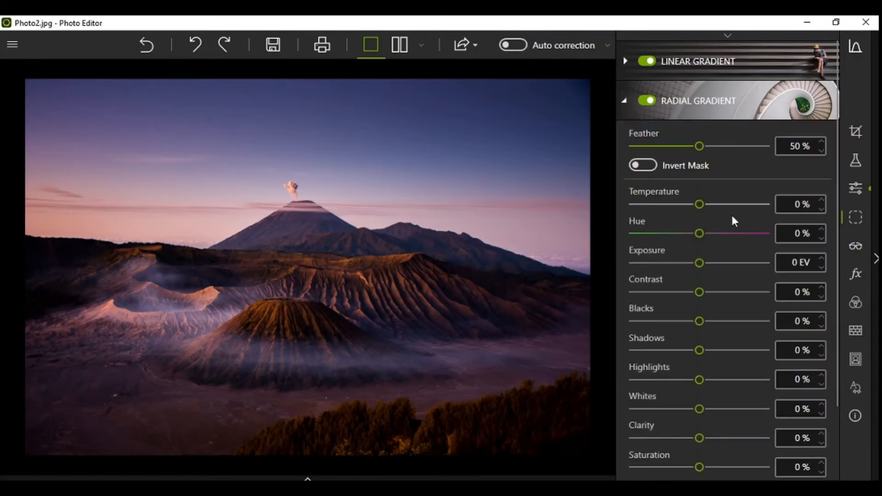
left_click(625, 100)
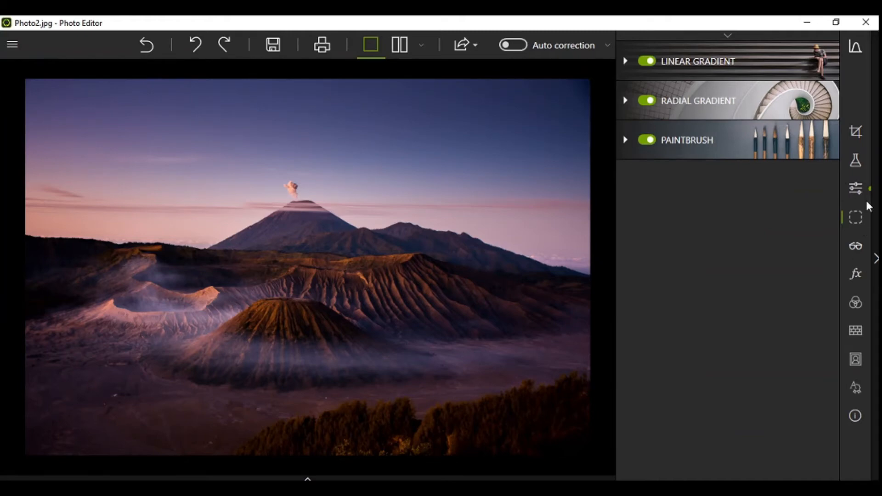
left_click(857, 133)
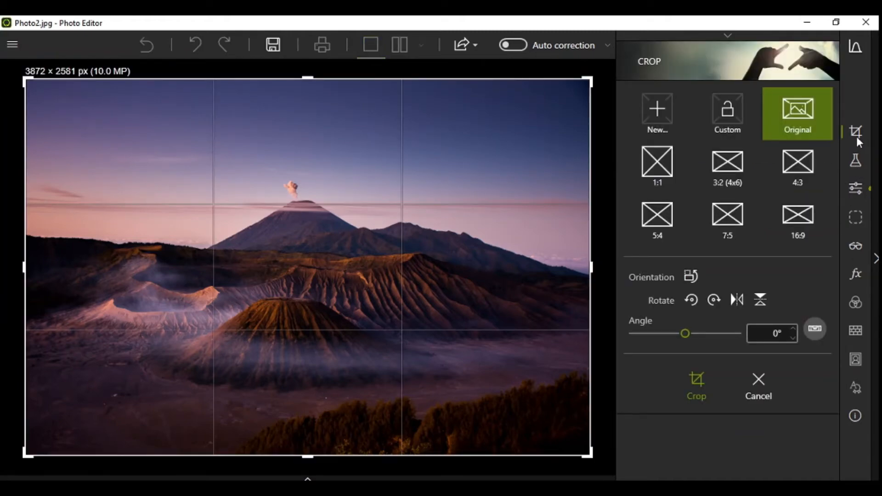
left_click(853, 246)
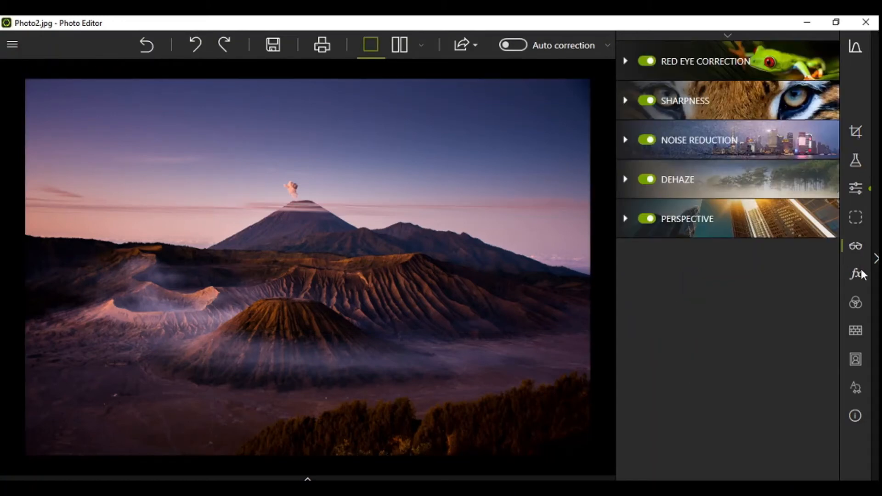
left_click(857, 275)
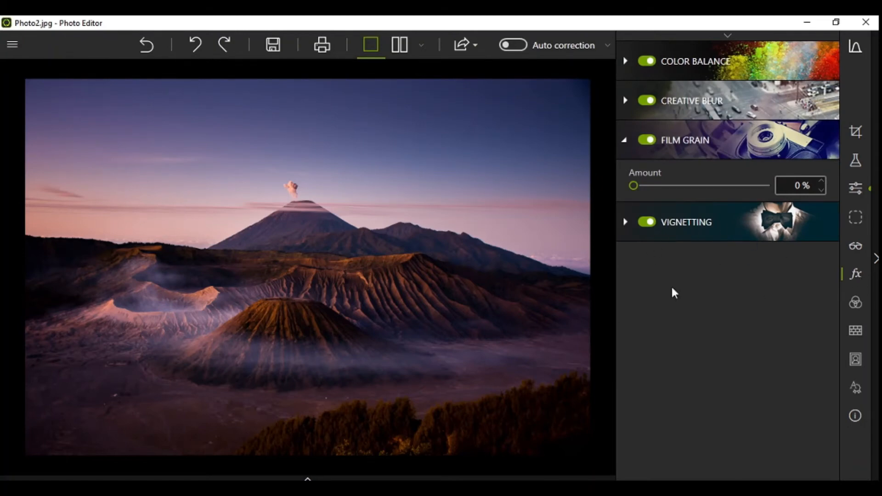
Step: Try the linear Creative Blur across the middle of the photo and tilt its band slightly
left_click(704, 102)
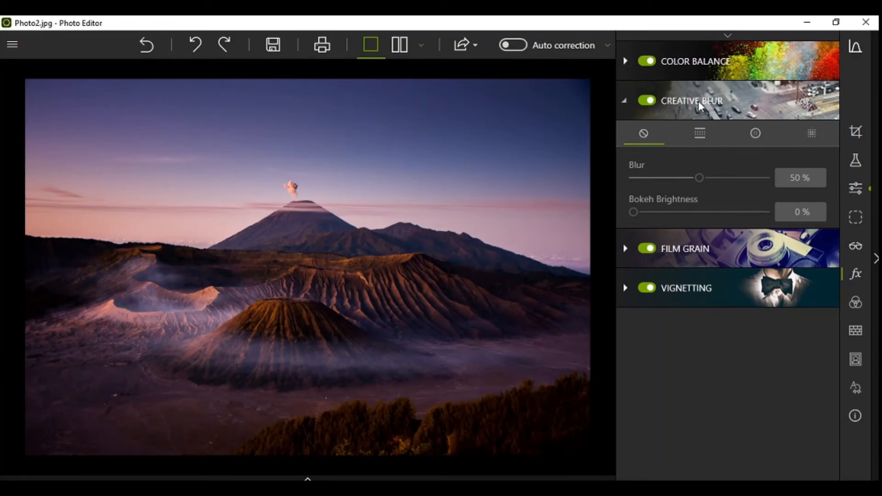
mouse_move(701, 106)
left_click(718, 138)
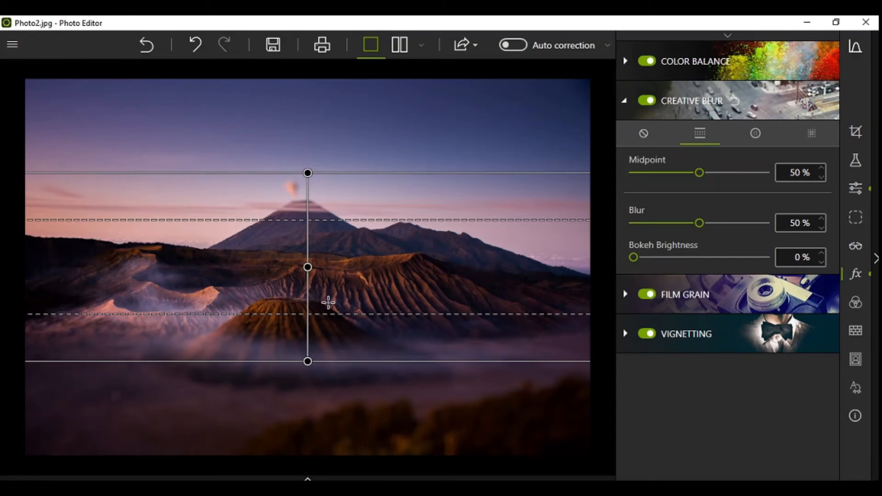
mouse_move(533, 269)
left_mouse_down()
mouse_move(544, 310)
mouse_move(514, 254)
mouse_move(529, 267)
left_mouse_up()
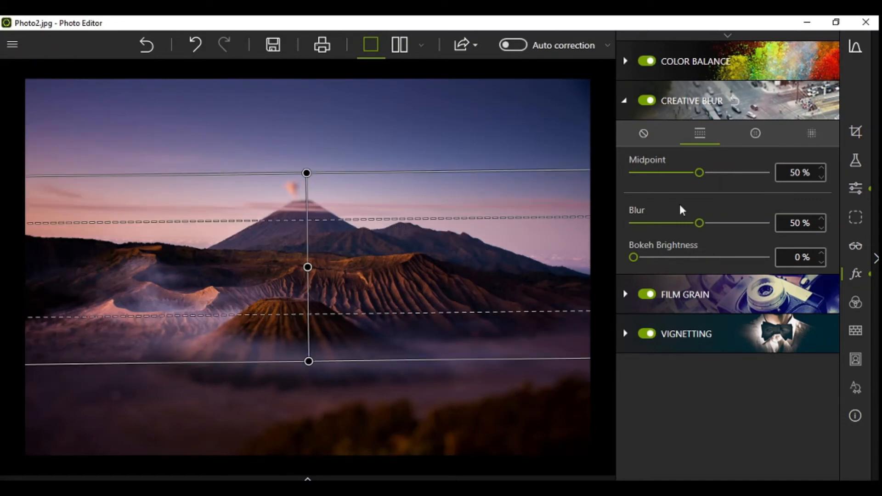
Step: Try the radial Creative Blur, switch to its brush mode and erase the blur over the main volcano
left_click(756, 135)
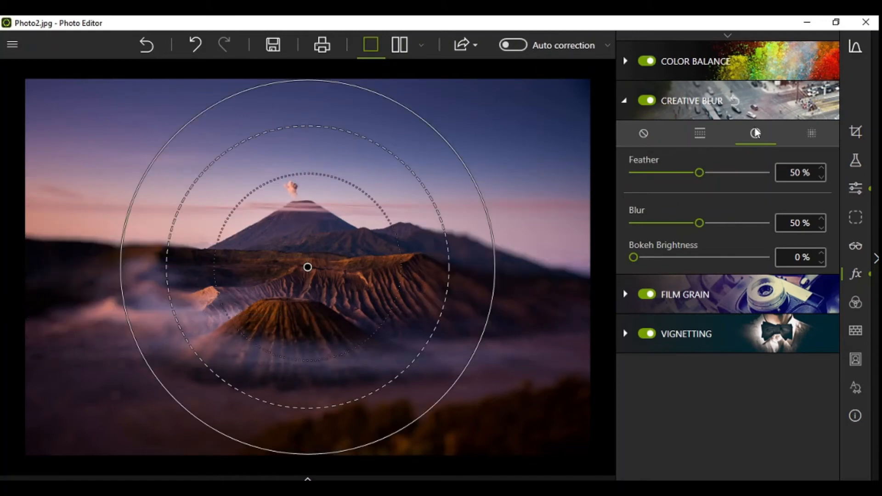
left_click(810, 137)
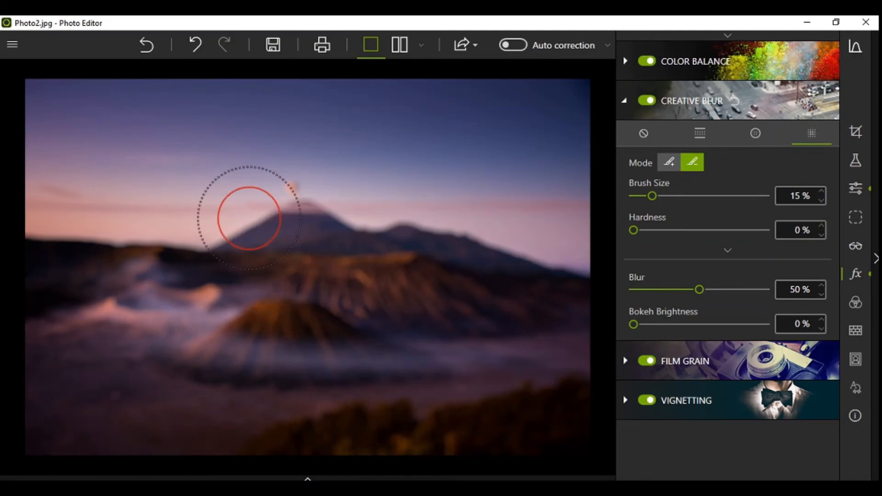
mouse_move(249, 219)
left_mouse_down()
mouse_move(392, 288)
mouse_move(327, 290)
left_mouse_up()
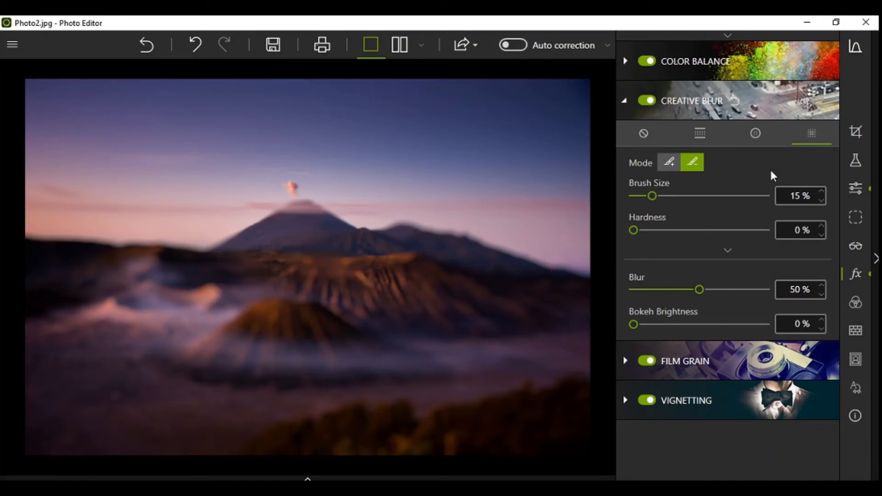
Step: Apply a radial Creative Blur with Feather 22% and Blur 77%, drawing its circle around the volcano and craters
left_click(756, 133)
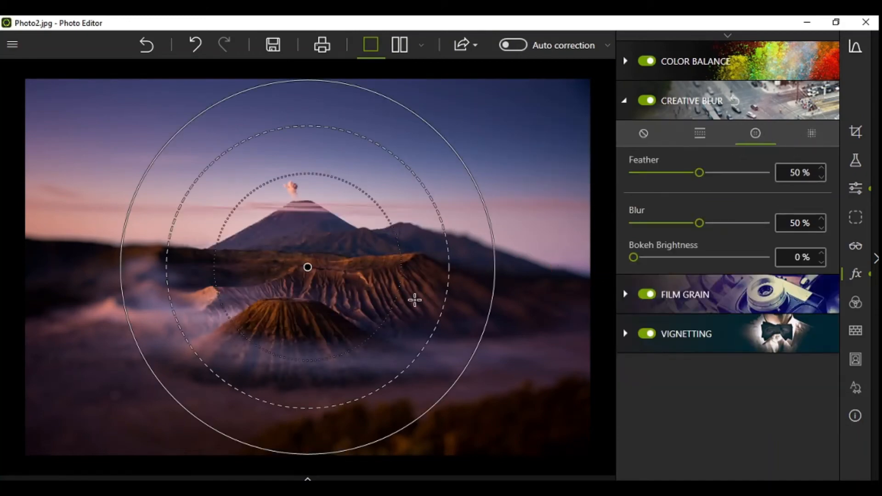
left_click(414, 299)
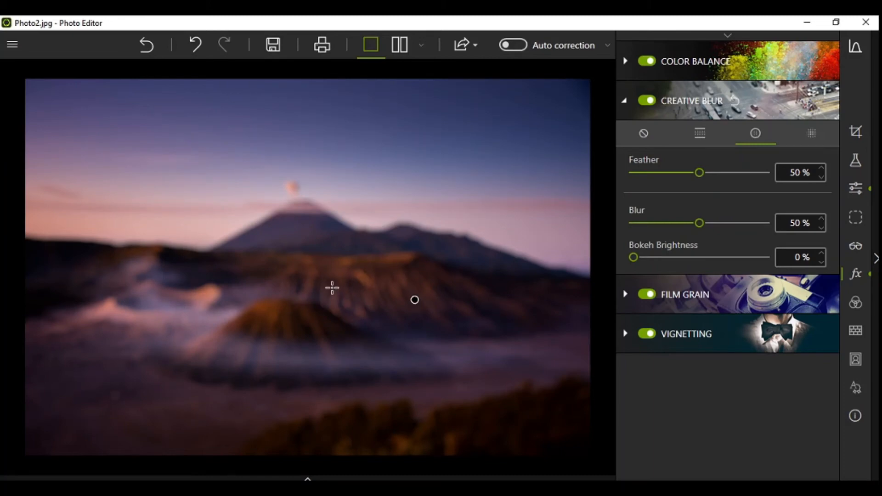
left_click(332, 288)
left_click(663, 175)
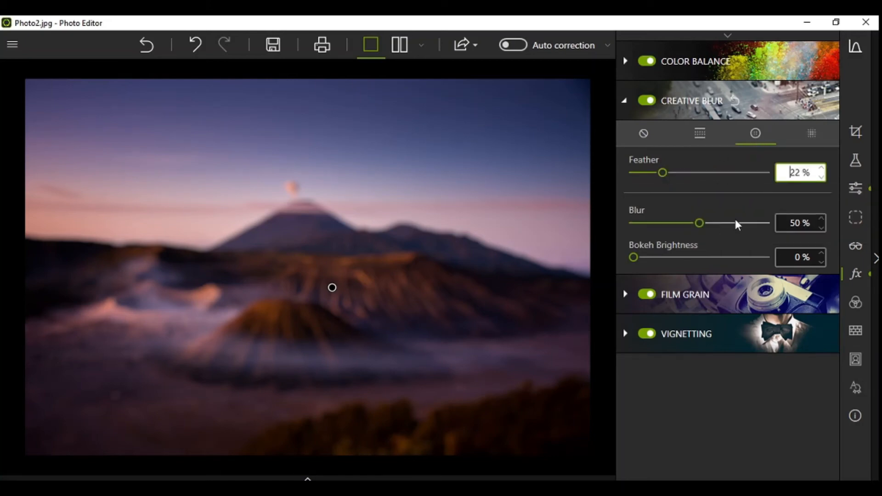
left_click(735, 223)
left_click_drag(294, 215, 234, 190)
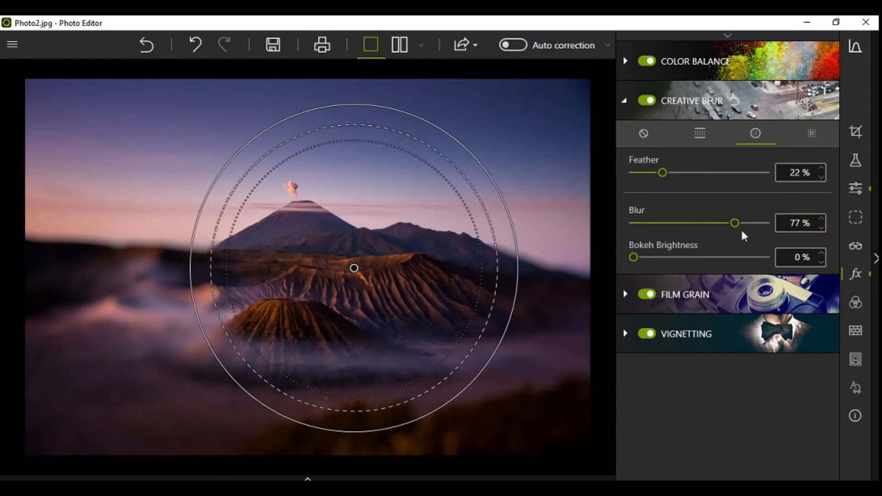
Step: Try the radial blur strength at 100% and 51%, and set Blur to 0%
left_click(765, 224)
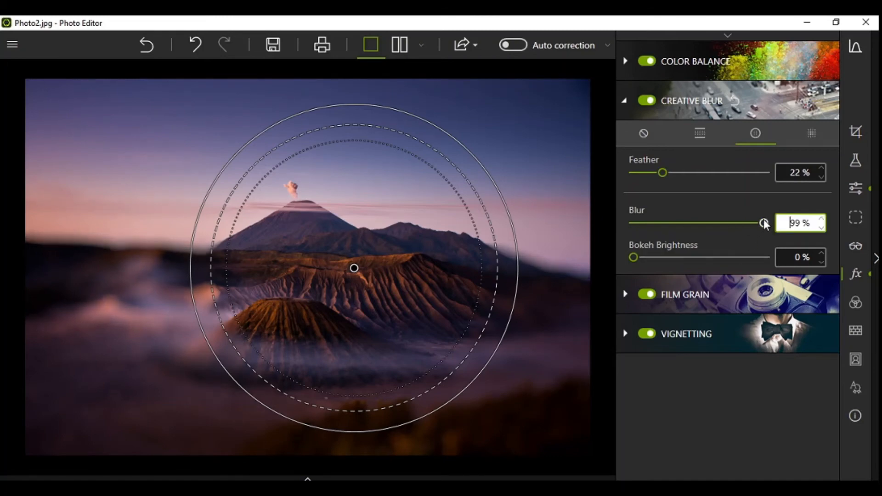
left_click(766, 223)
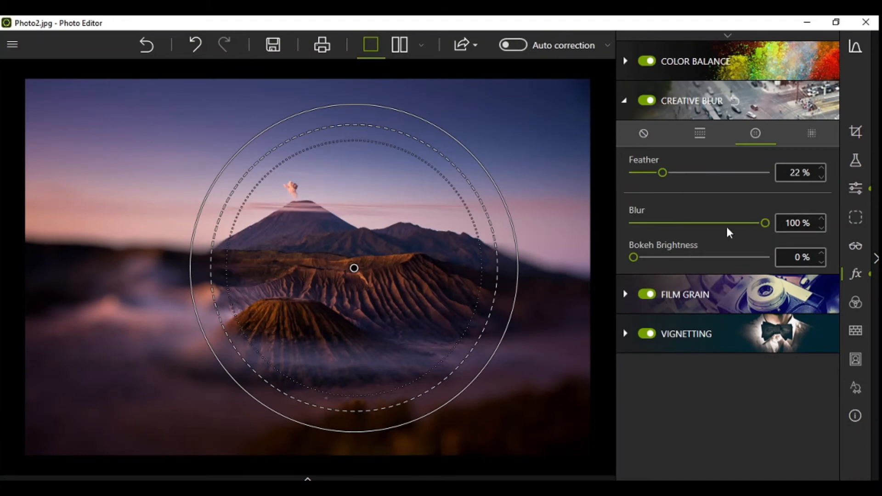
left_click(702, 225)
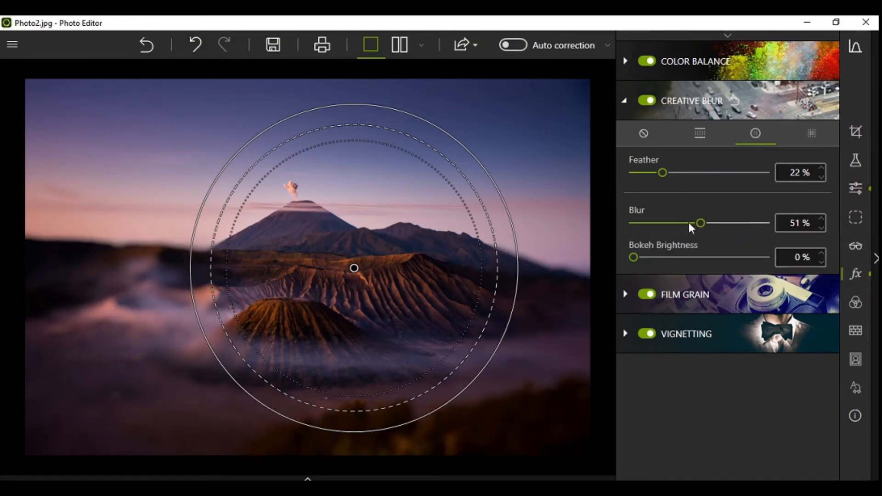
left_click(633, 226)
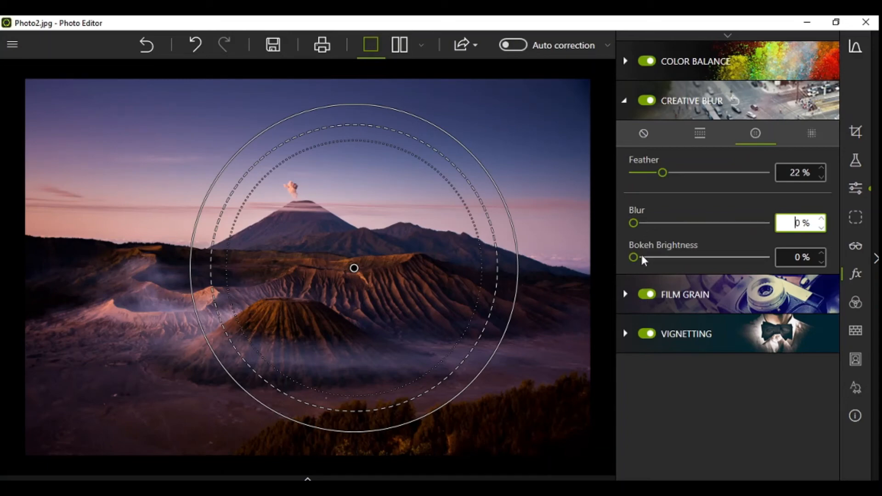
Step: Try the Bokeh Brightness at 63% and set it to 7%
left_click(717, 258)
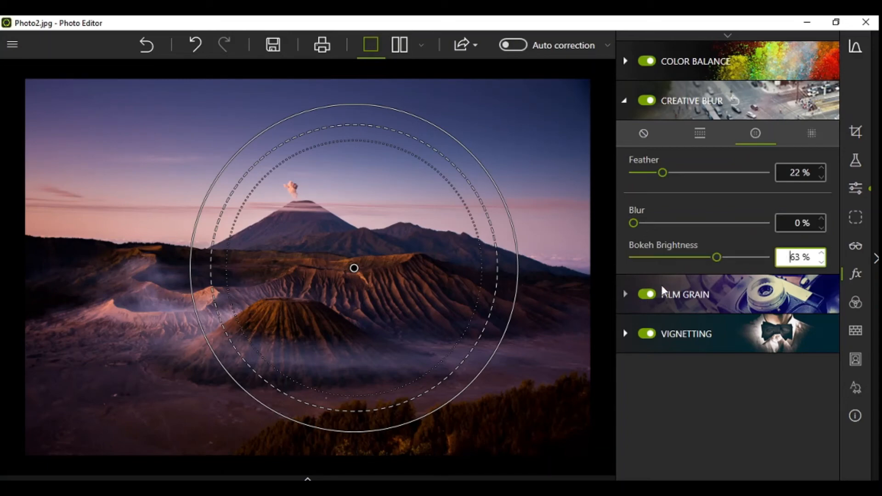
mouse_move(663, 291)
left_click(716, 258)
left_click_drag(717, 260, 649, 258)
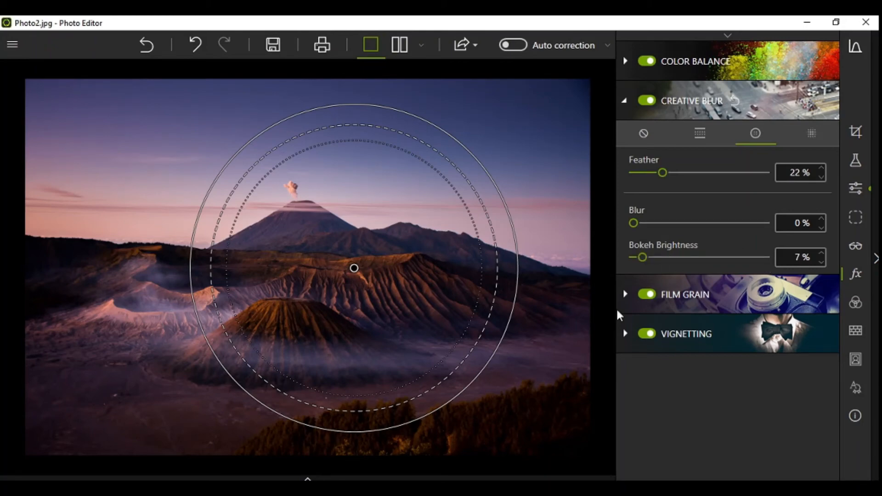
Step: Browse the LUT styles and apply Black & White 2 to the photo
left_click(856, 302)
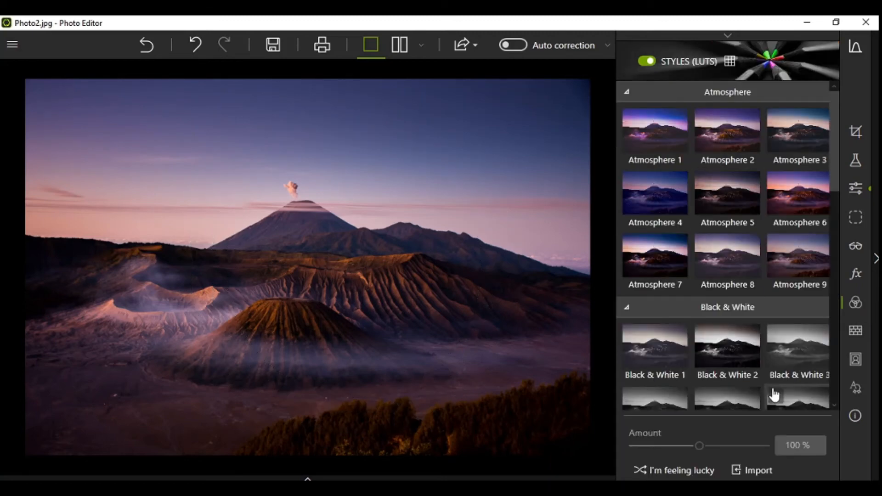
scroll(775, 394, "down", 10)
scroll(780, 381, "up", 10)
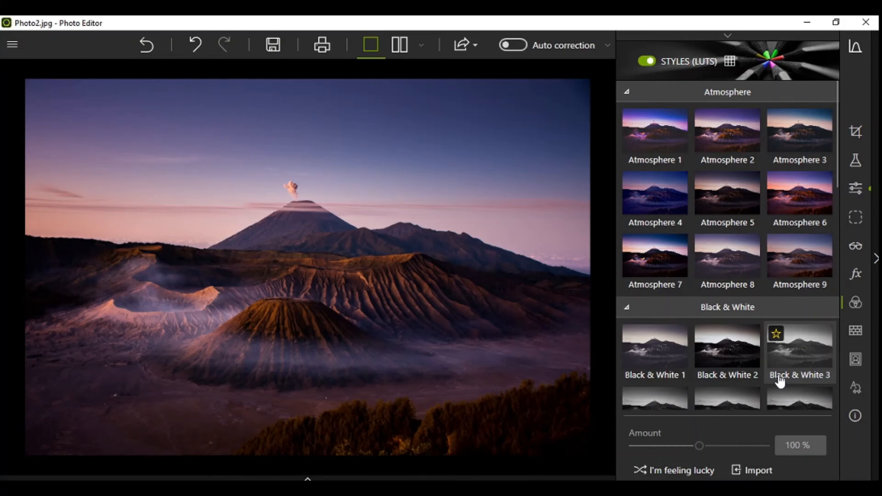
left_click(706, 349)
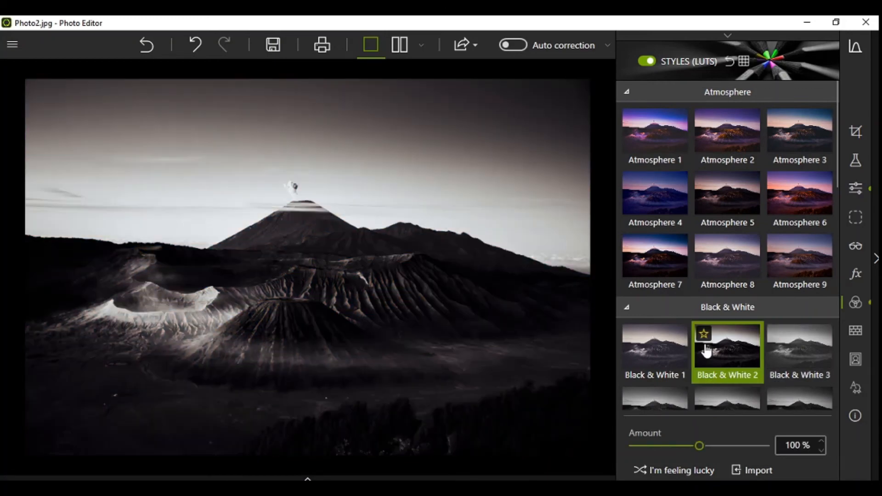
Step: Try the Black & White 2 style at 94% and 68%, and set its Amount to 200%
left_click(695, 442)
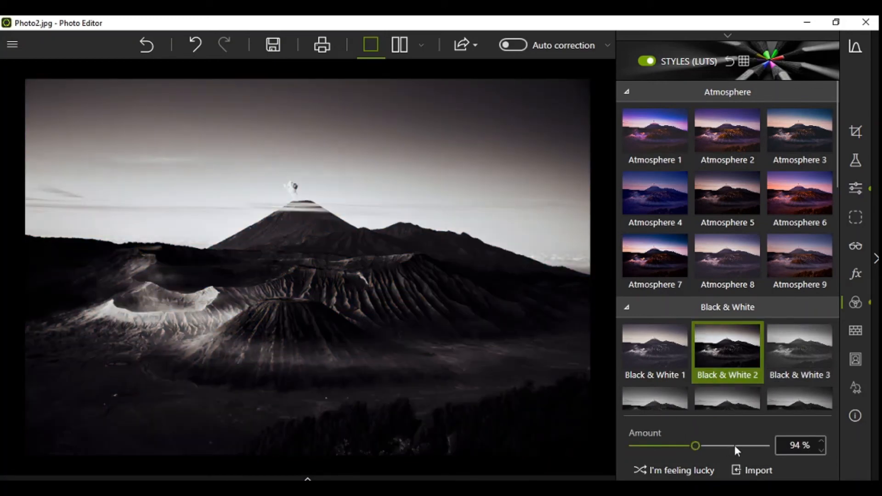
left_click_drag(735, 445, 678, 442)
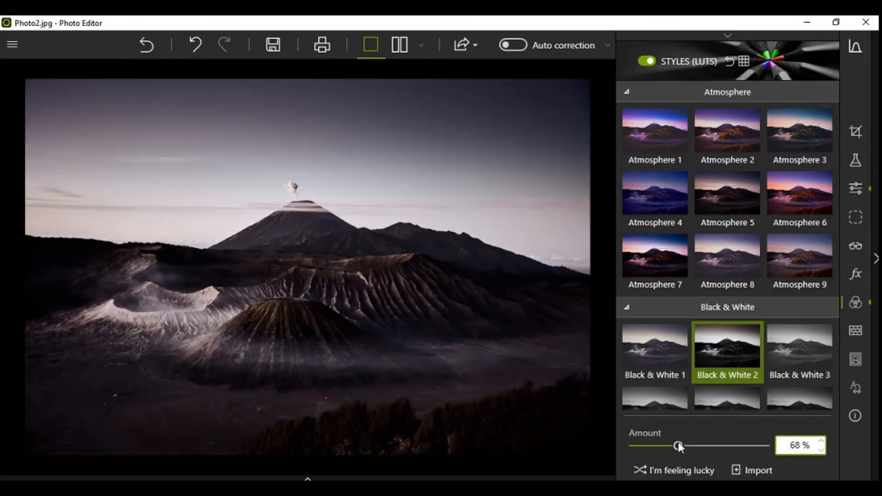
left_click(768, 444)
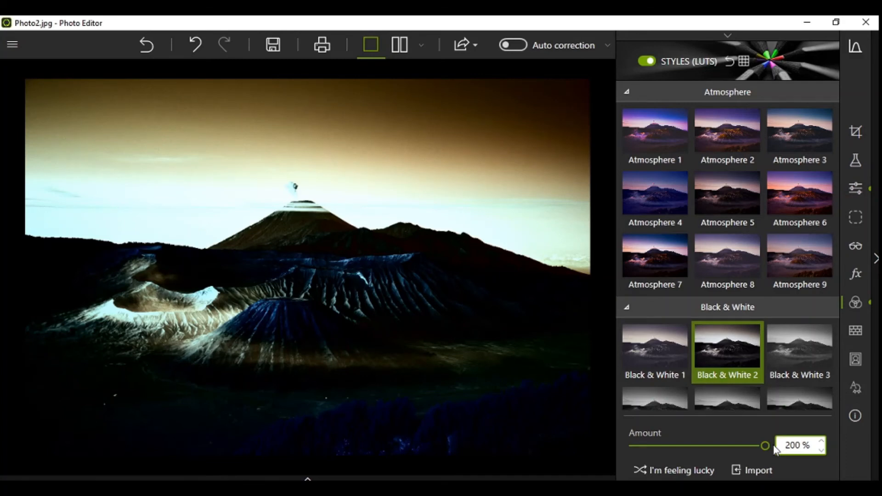
Step: Browse the textures, try the curved-line and lettering overlays from Geometry, and apply the hexagonal line pattern
left_click(855, 330)
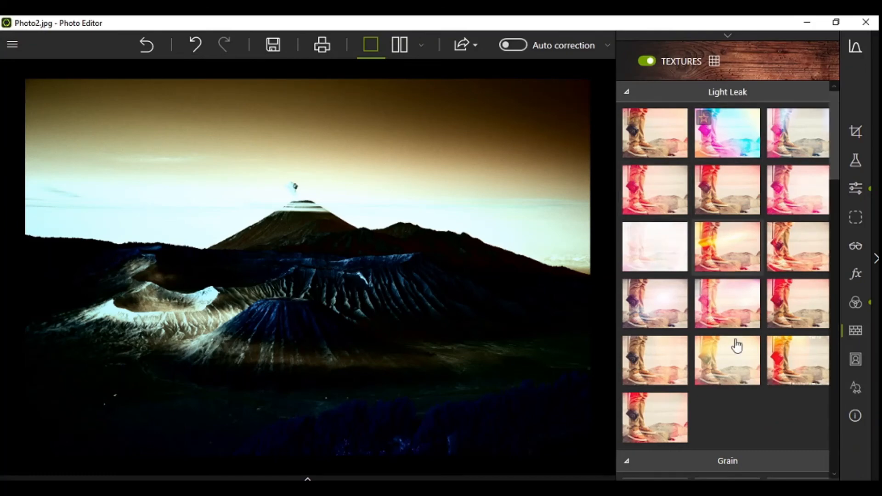
scroll(757, 409, "down", 10)
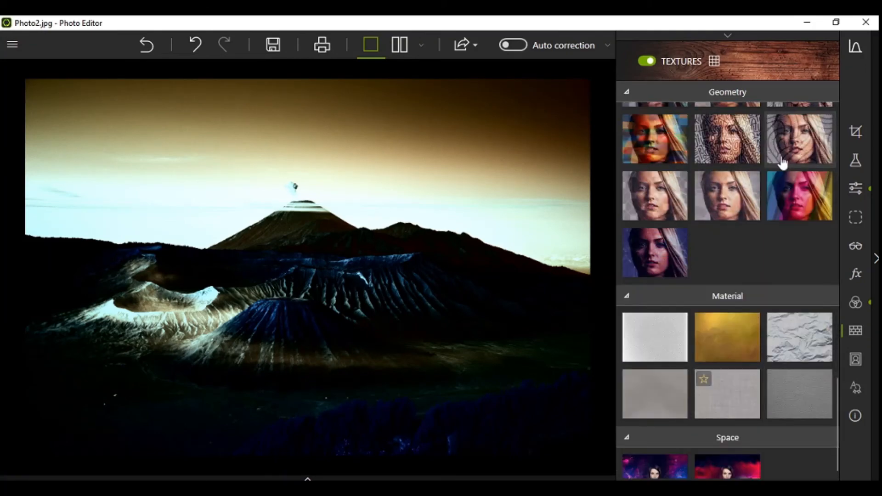
scroll(743, 237, "up", 5)
scroll(742, 238, "down", 5)
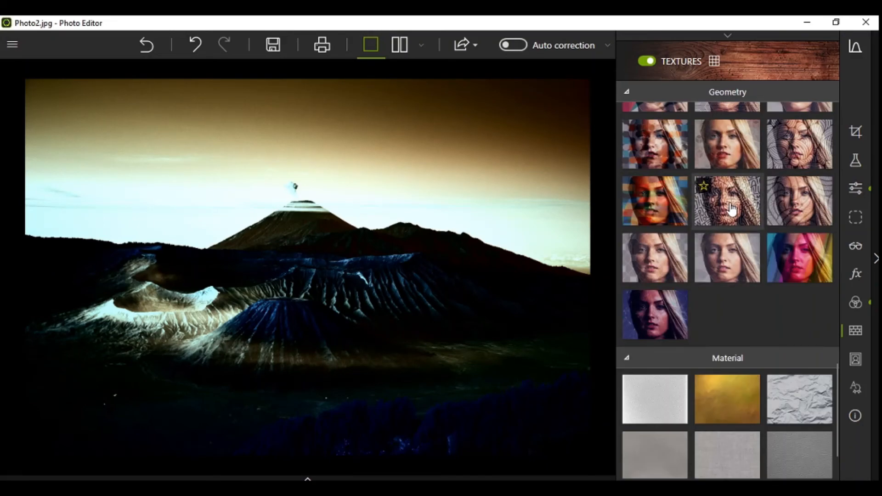
left_click(781, 146)
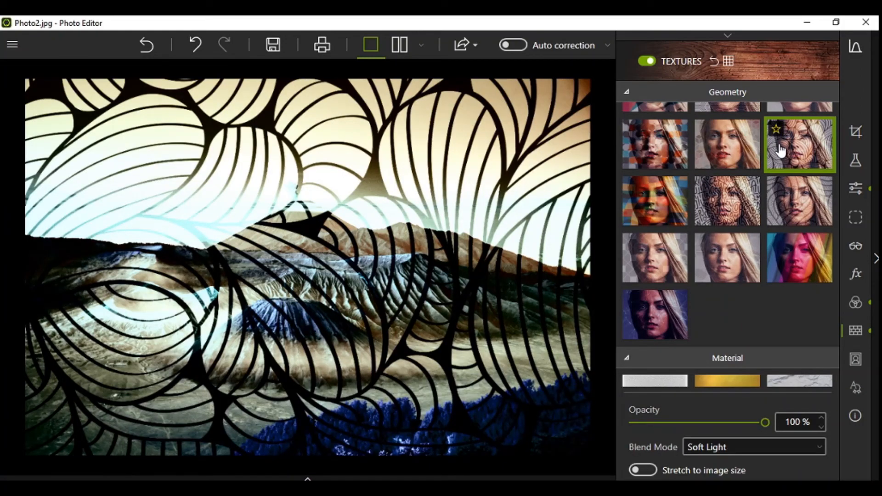
left_click(745, 197)
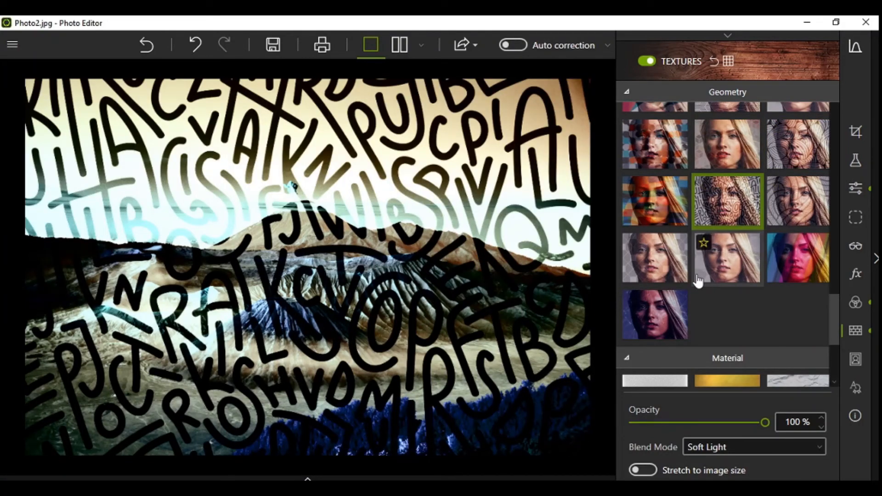
left_click(729, 266)
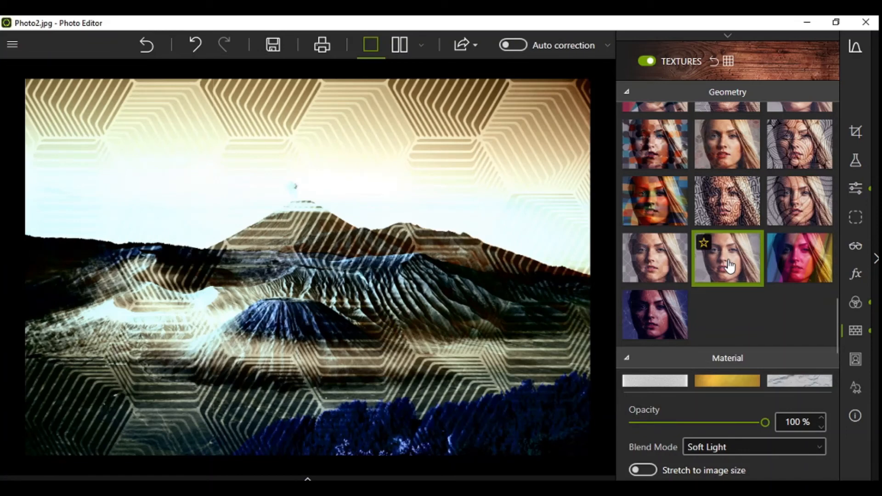
scroll(753, 326, "down", 4)
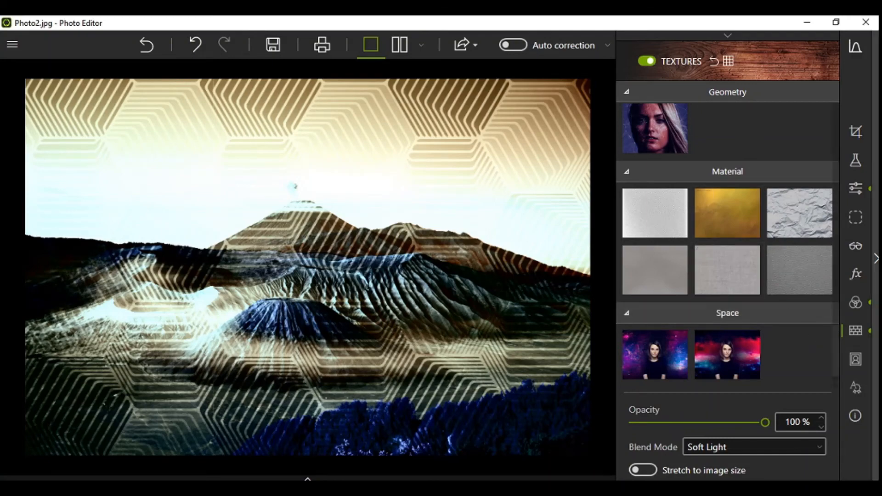
scroll(781, 365, "down", 5)
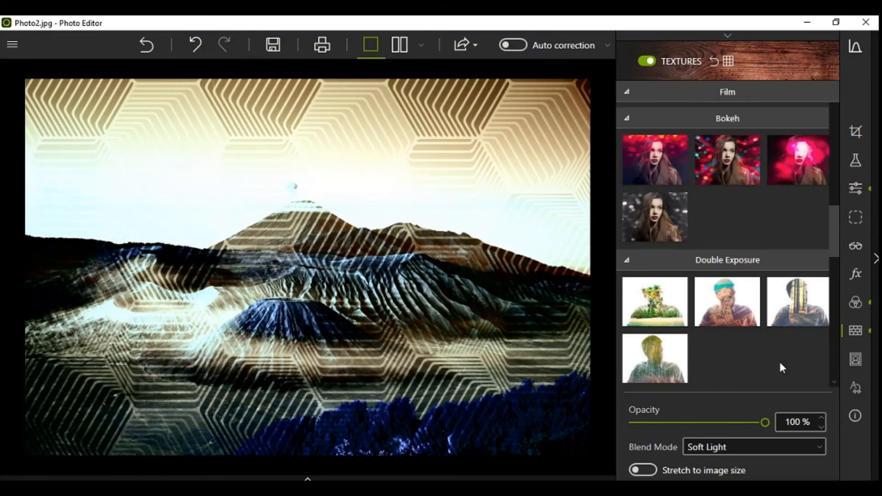
Step: Browse the remaining texture categories and set the hexagonal line pattern's opacity to 59%
scroll(779, 363, "up", 6)
scroll(779, 358, "down", 2)
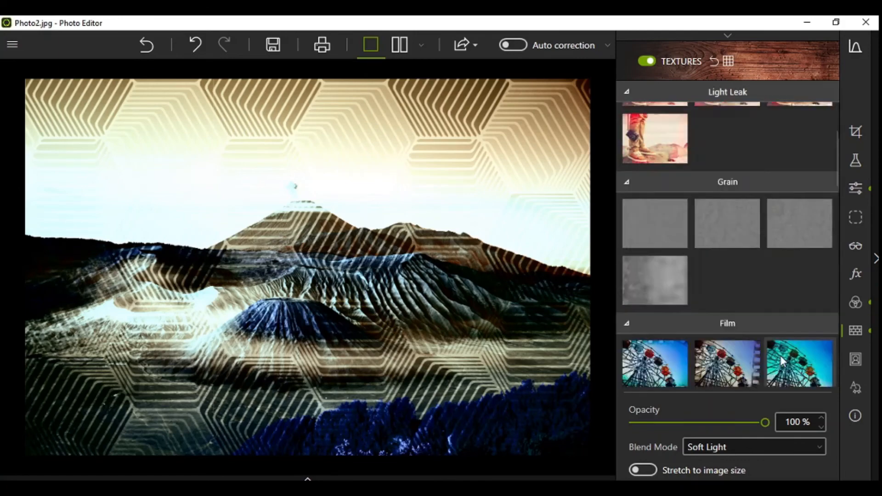
scroll(780, 358, "up", 8)
scroll(781, 361, "down", 8)
scroll(781, 361, "up", 4)
scroll(782, 363, "up", 6)
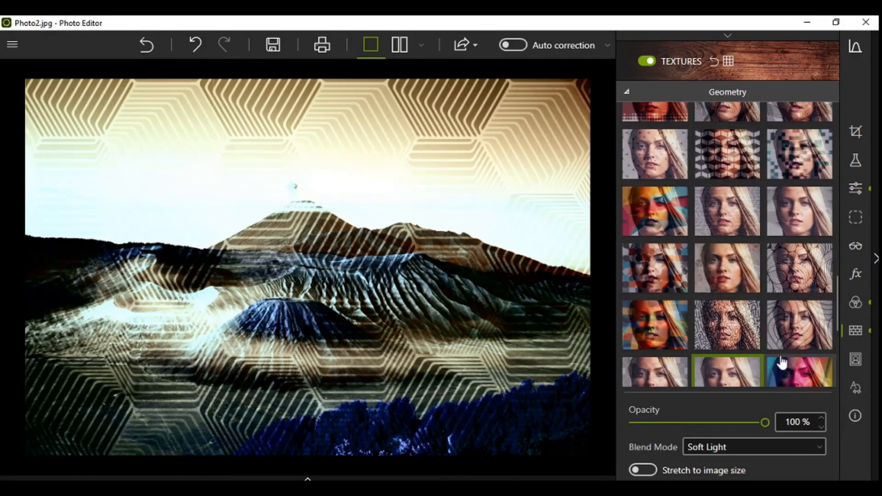
scroll(783, 363, "down", 5)
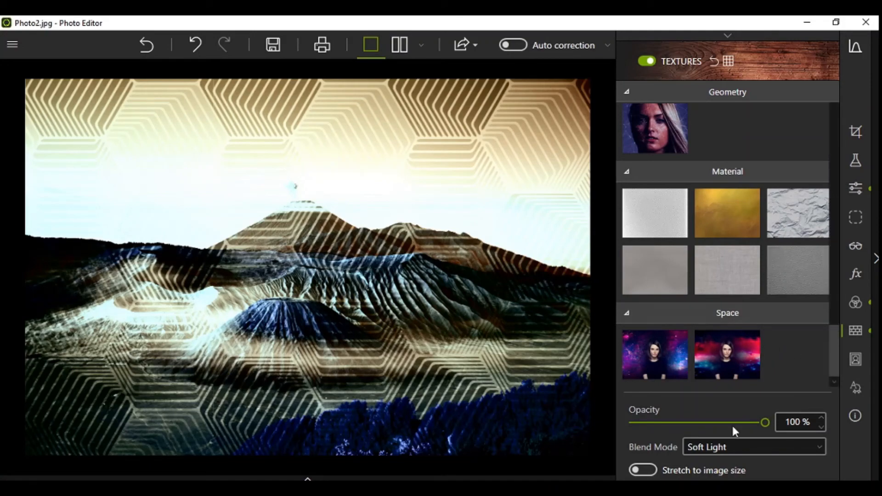
left_click_drag(733, 427, 712, 424)
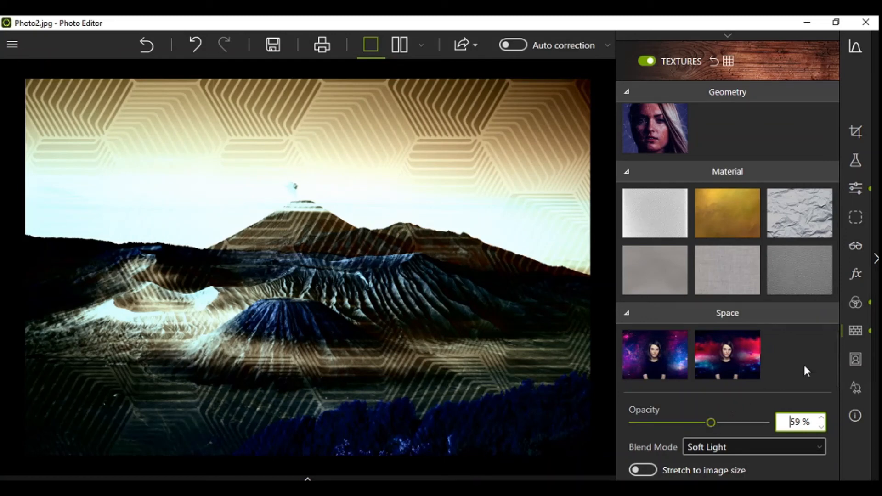
Step: Browse the available frames, including the Festive, Sport, Astrology, Adornment and Paint categories
left_click(859, 362)
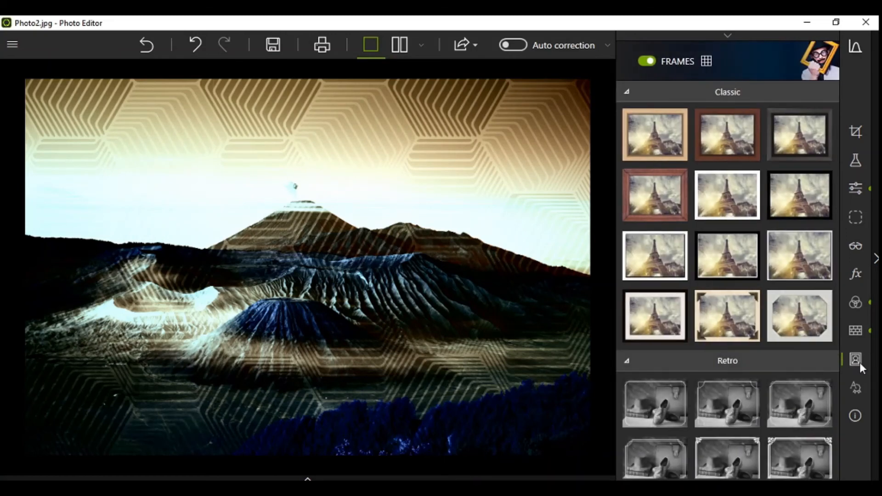
scroll(767, 306, "down", 20)
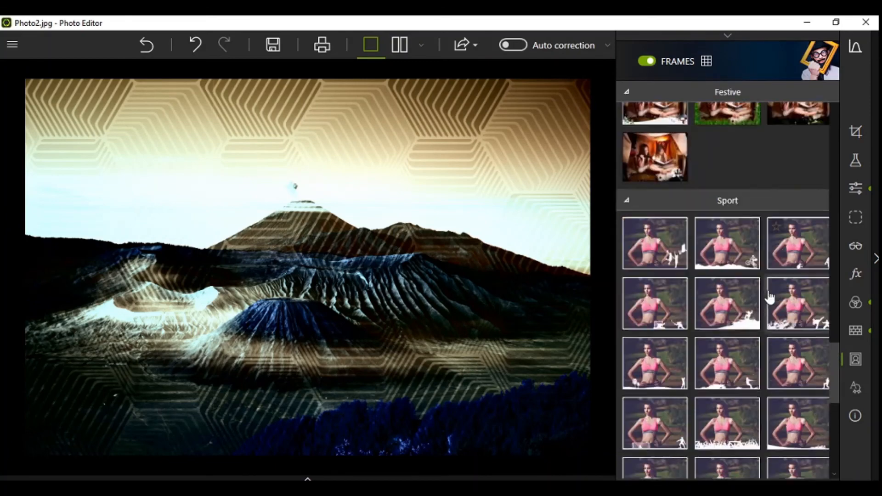
scroll(770, 297, "down", 5)
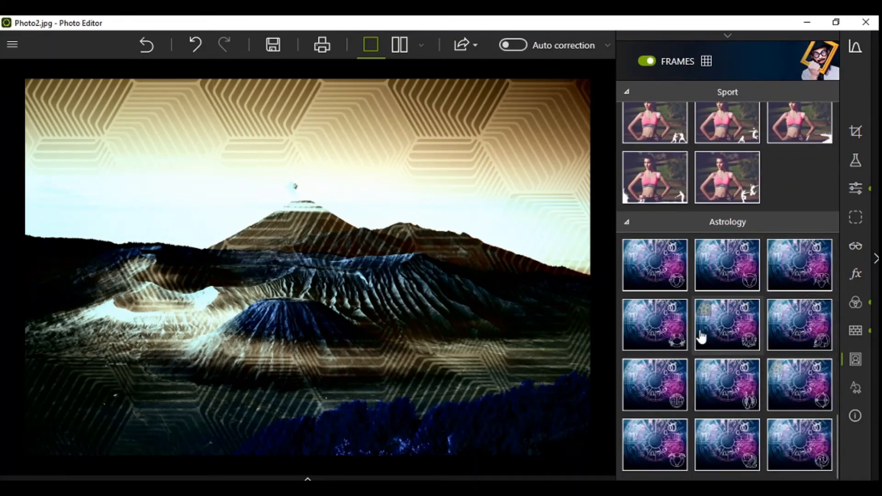
scroll(740, 243, "up", 5)
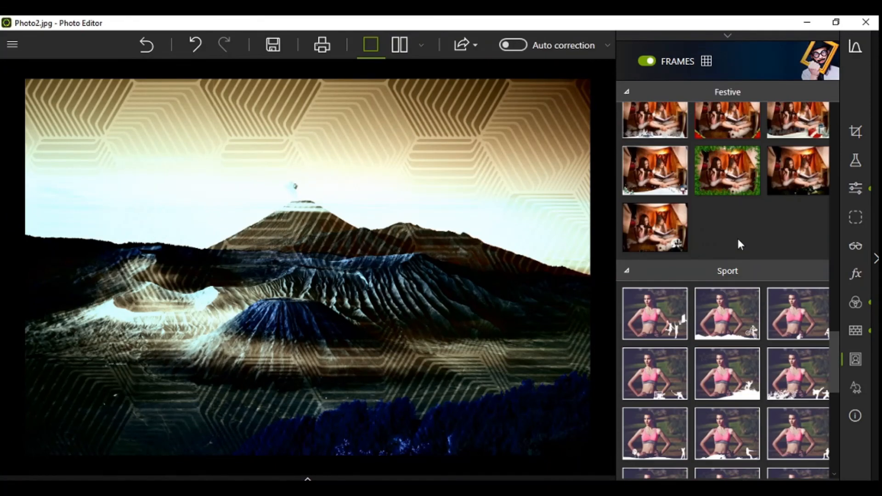
scroll(737, 236, "up", 10)
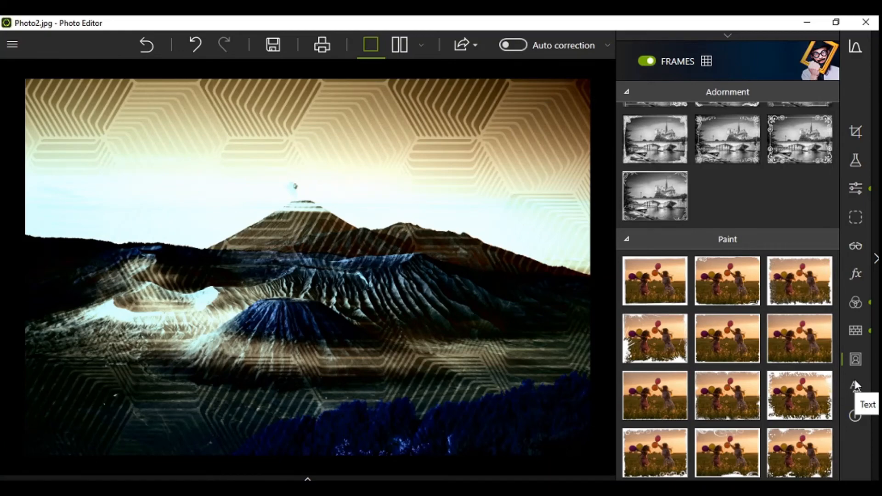
Step: Undo the texture, LUT style and blur edits to get back to the sharp colour photo
left_click(194, 40)
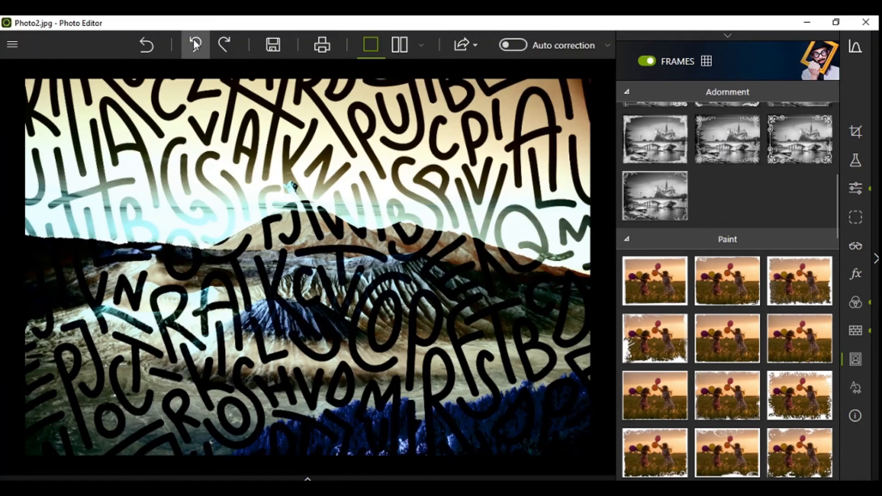
left_click(194, 39)
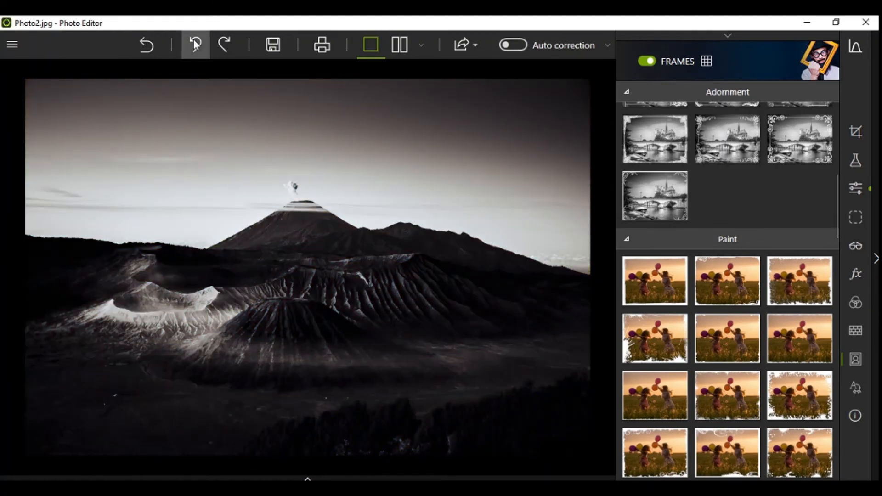
left_click(194, 39)
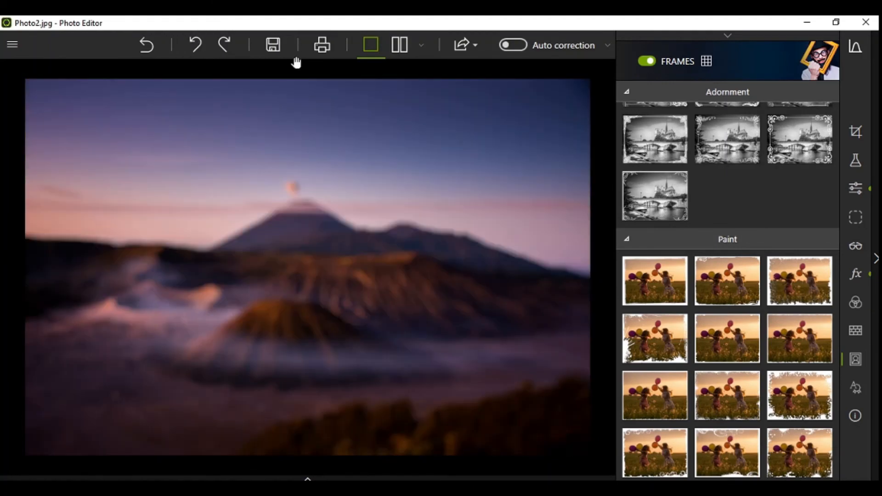
left_click(225, 49)
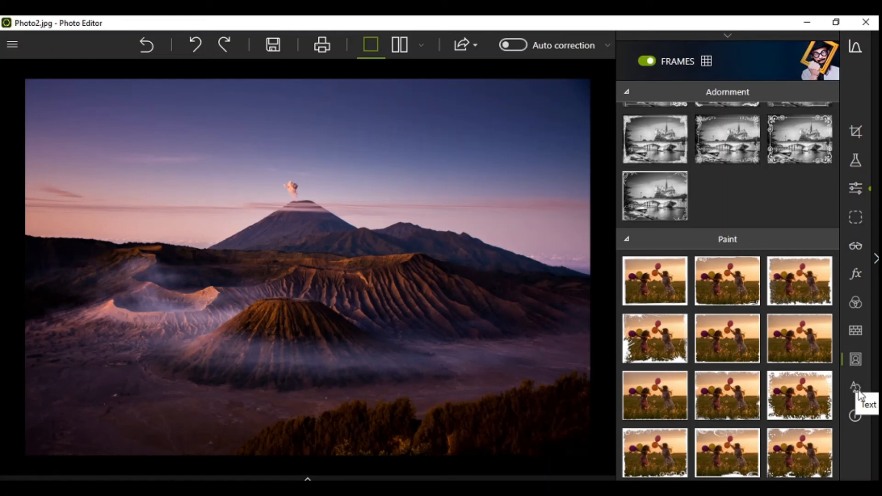
Step: Place the Happy Birthday text sample in the sky right of the volcano and replace its wording with "hello" and "today" on two lines
left_click(856, 388)
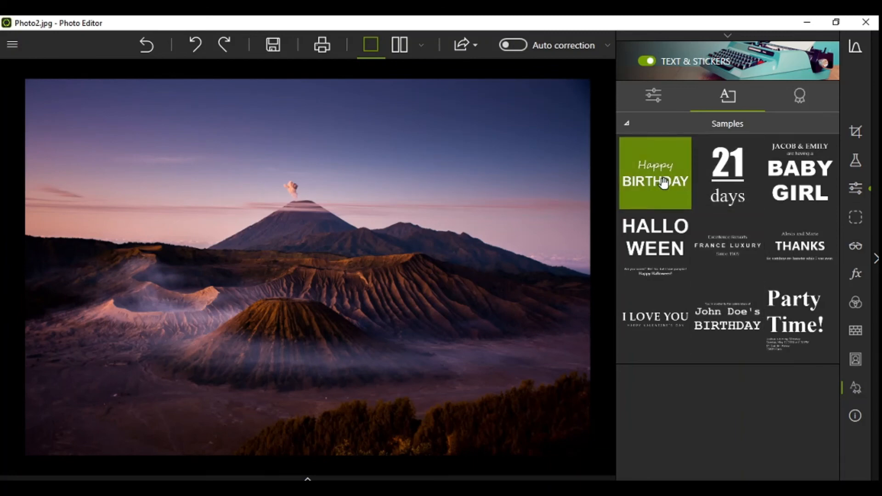
left_click_drag(659, 181, 460, 197)
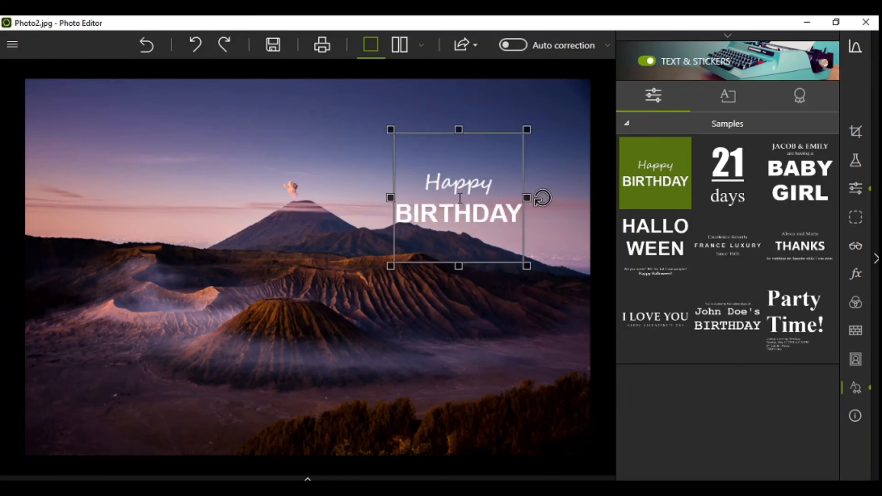
double_click(459, 198)
key("ctrl+a")
key("Delete")
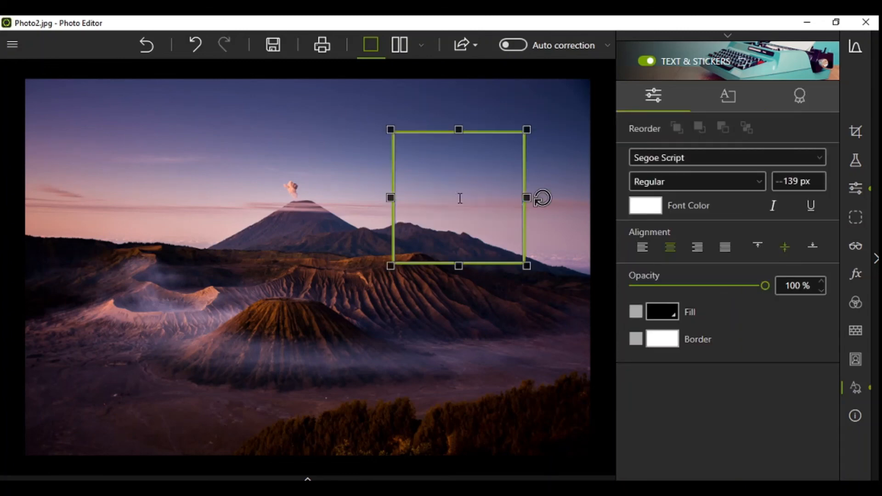
type("hello")
key("Return")
type("today")
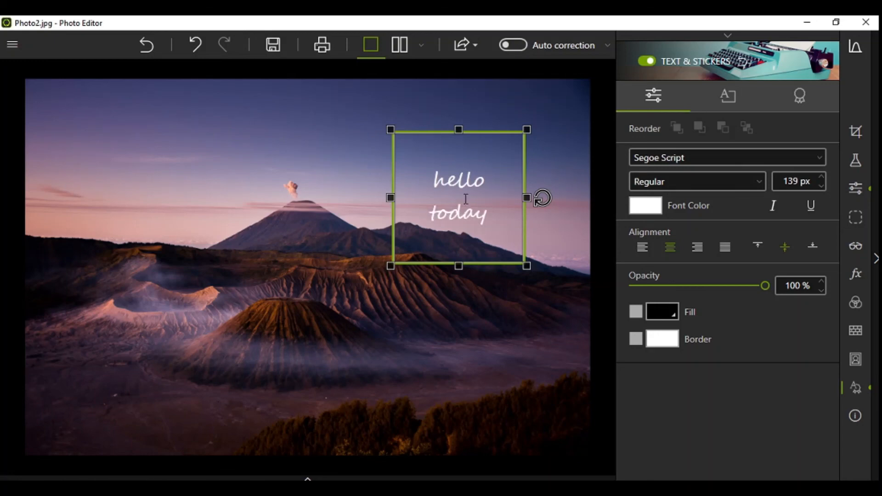
left_click(572, 300)
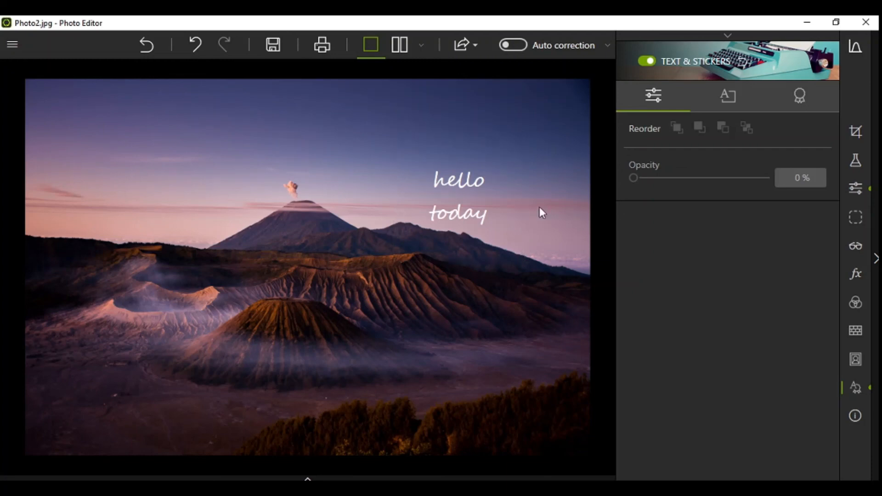
Step: Add the wavy ribbon banner over the "hello today" text and move the text so it is centred on the ribbon
left_click(721, 103)
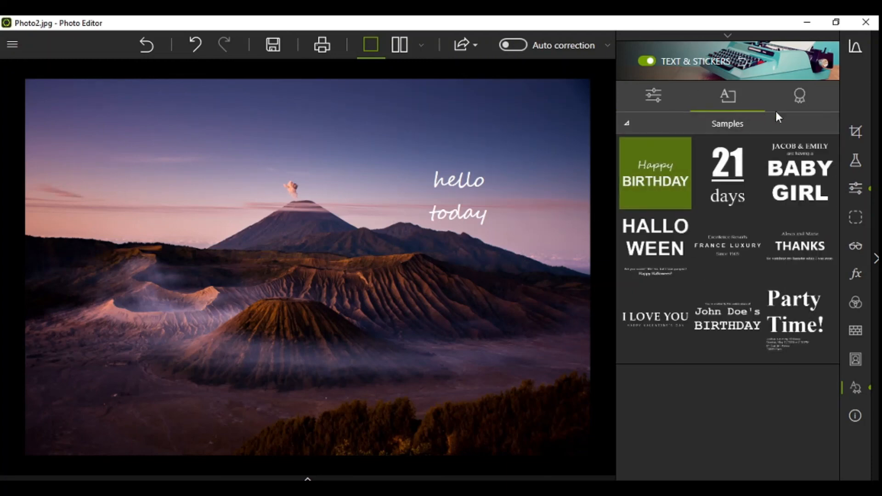
left_click(804, 103)
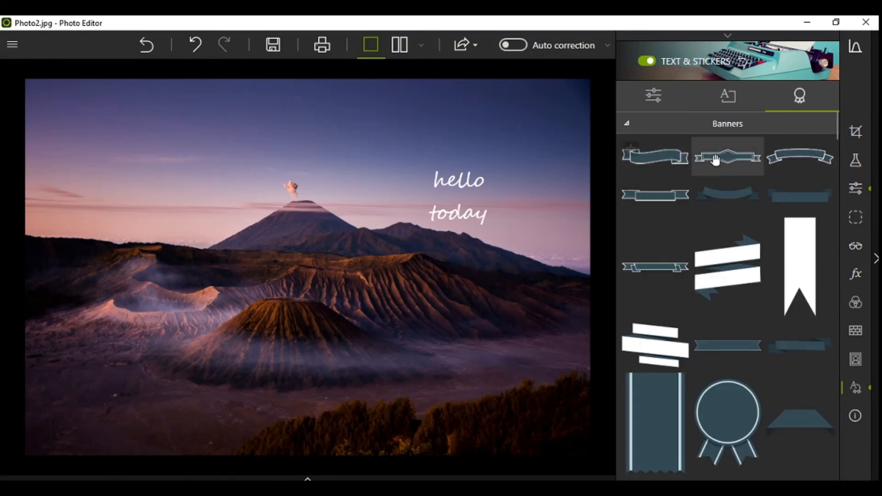
left_click_drag(655, 162, 451, 177)
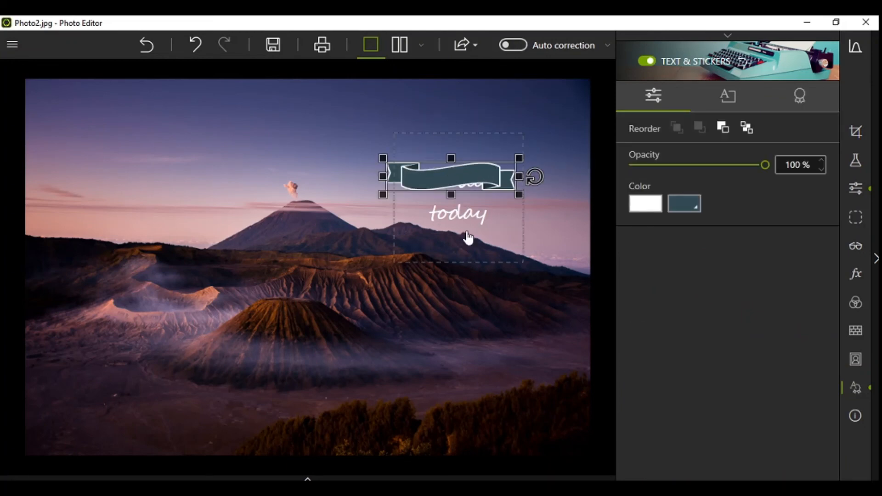
left_click(450, 197)
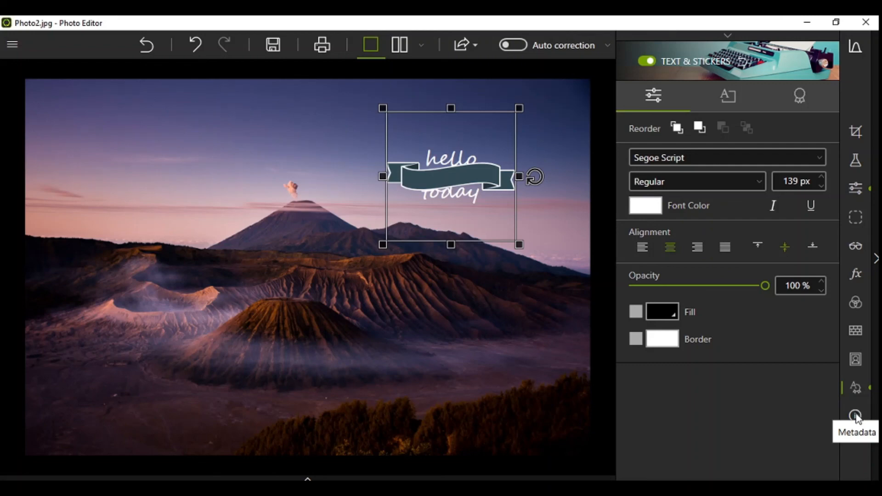
Step: Show the photo's metadata and turn on Auto correction
left_click(855, 416)
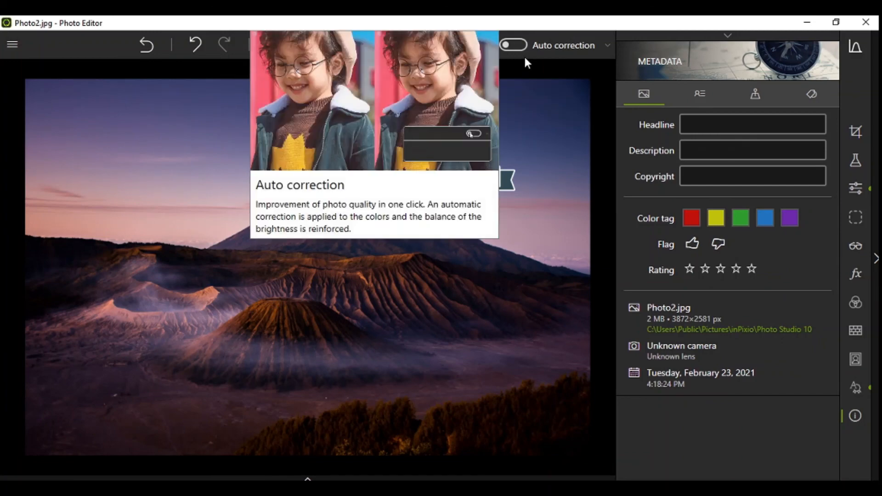
left_click(517, 45)
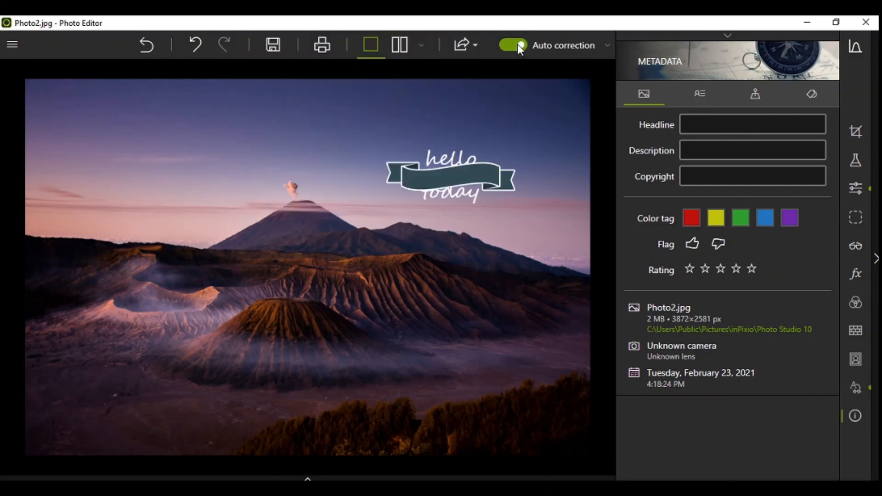